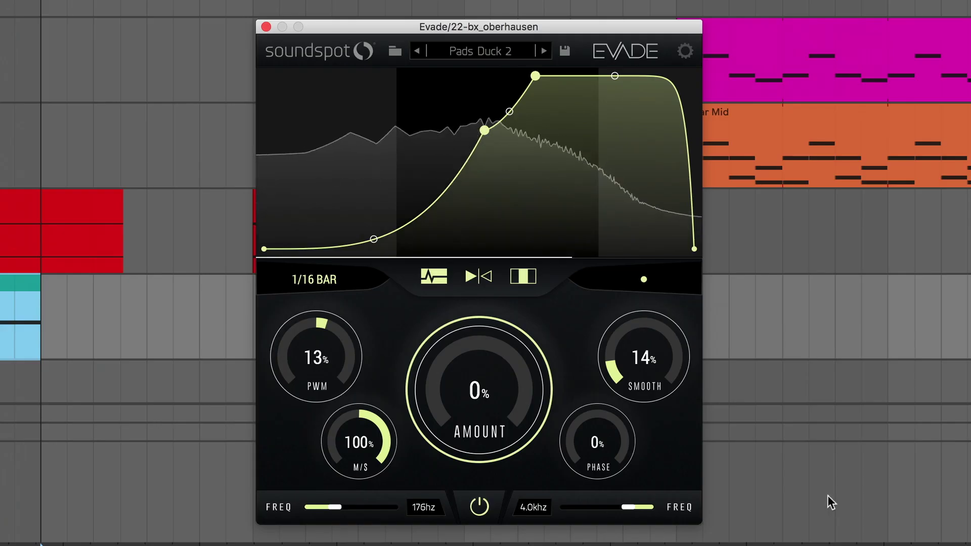
# - Sweep the oberhausen Evade's amount up from zero, then lower it back down in stages
pyautogui.moveTo(505, 389); pyautogui.dragTo(500, 289)
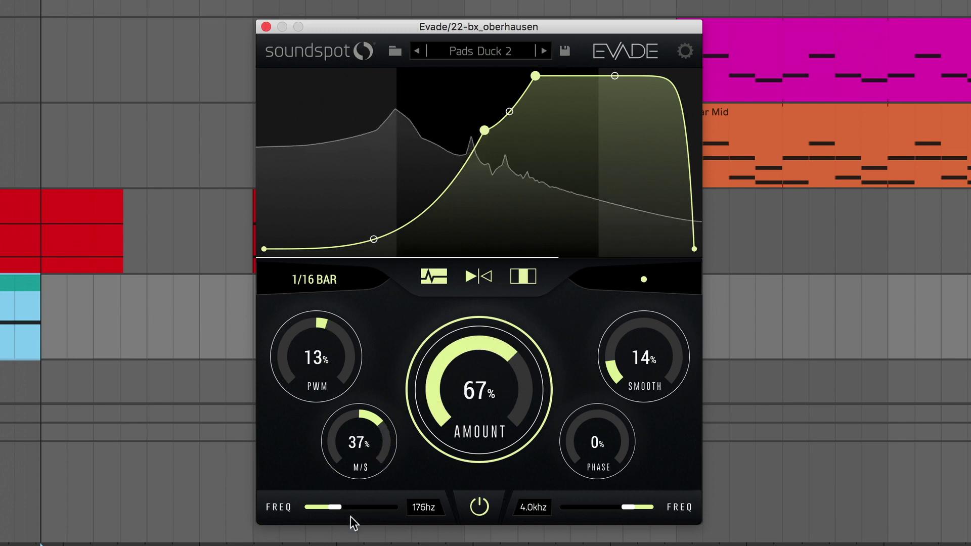
pyautogui.moveTo(480, 285); pyautogui.dragTo(480, 351)
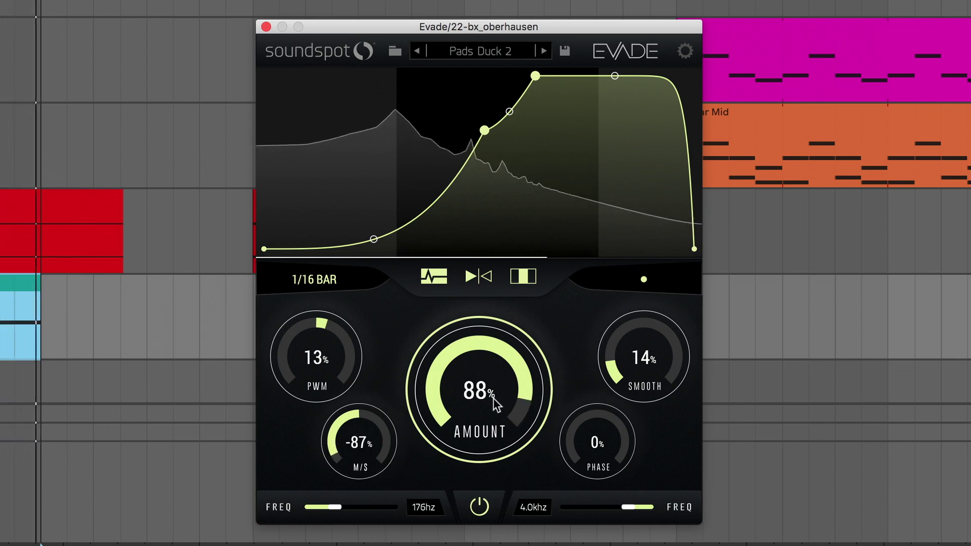
pyautogui.moveTo(492, 434); pyautogui.dragTo(491, 460)
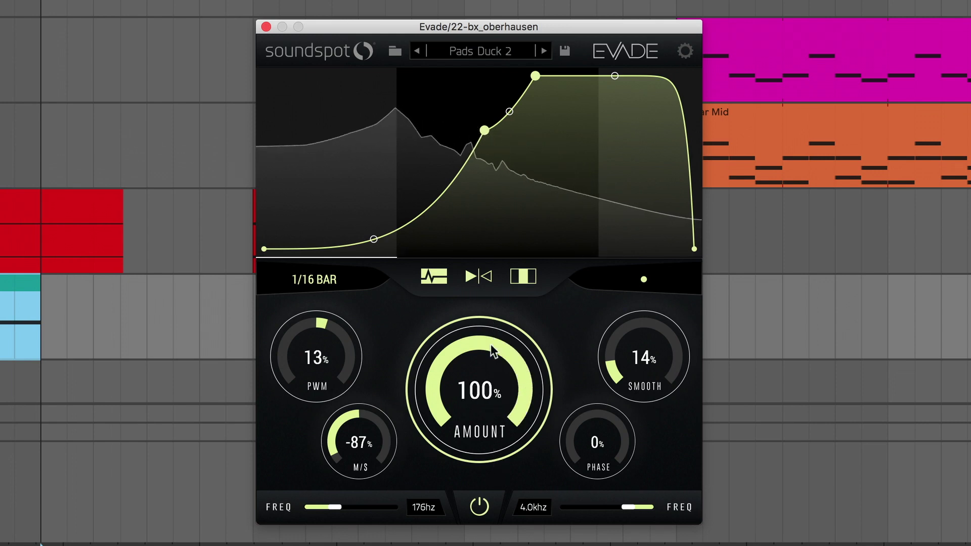
pyautogui.moveTo(493, 369); pyautogui.dragTo(493, 405)
# - Lower the low crossover, try the upper at 1.6 kHz then 8.0 kHz, reducing the amount
pyautogui.moveTo(333, 507); pyautogui.dragTo(313, 513)
pyautogui.moveTo(630, 510); pyautogui.dragTo(600, 509)
pyautogui.moveTo(487, 390); pyautogui.dragTo(483, 430)
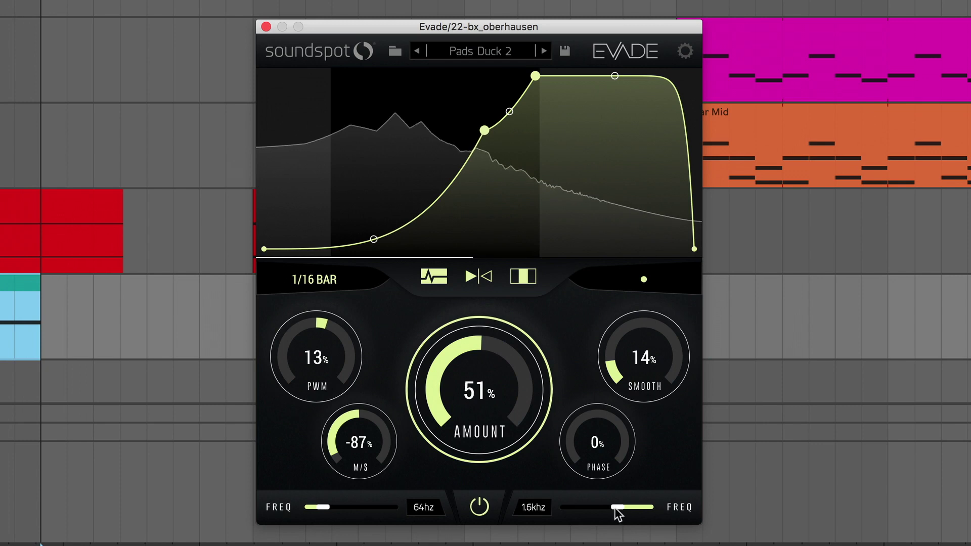
pyautogui.moveTo(643, 512); pyautogui.dragTo(668, 515)
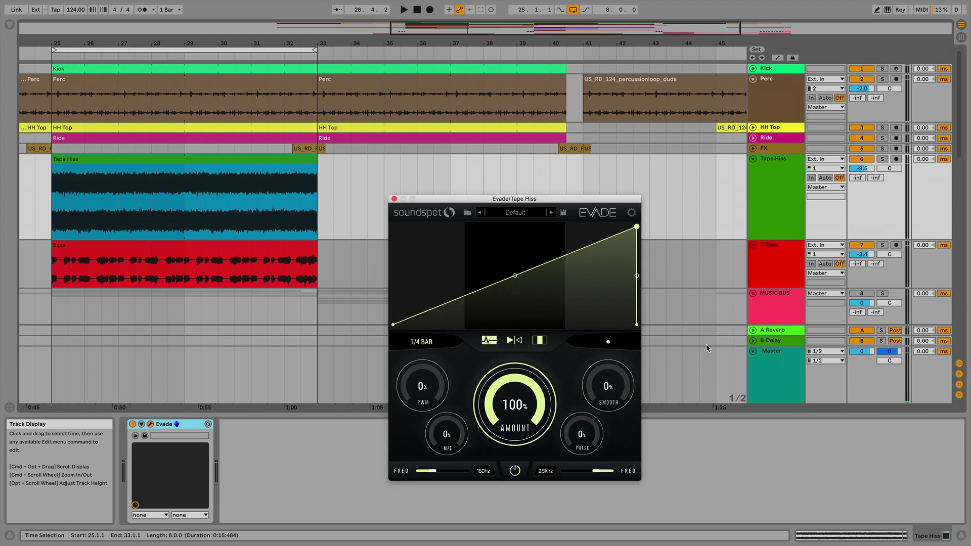
# - Start playback and check the preset list, leaving Tape Hiss's Evade on Default
pyautogui.press('space')
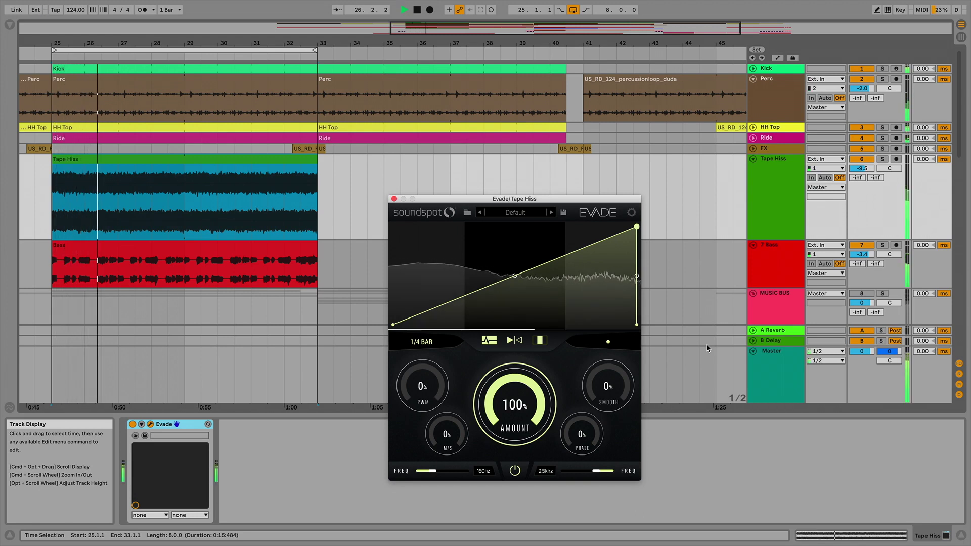
pyautogui.click(531, 215)
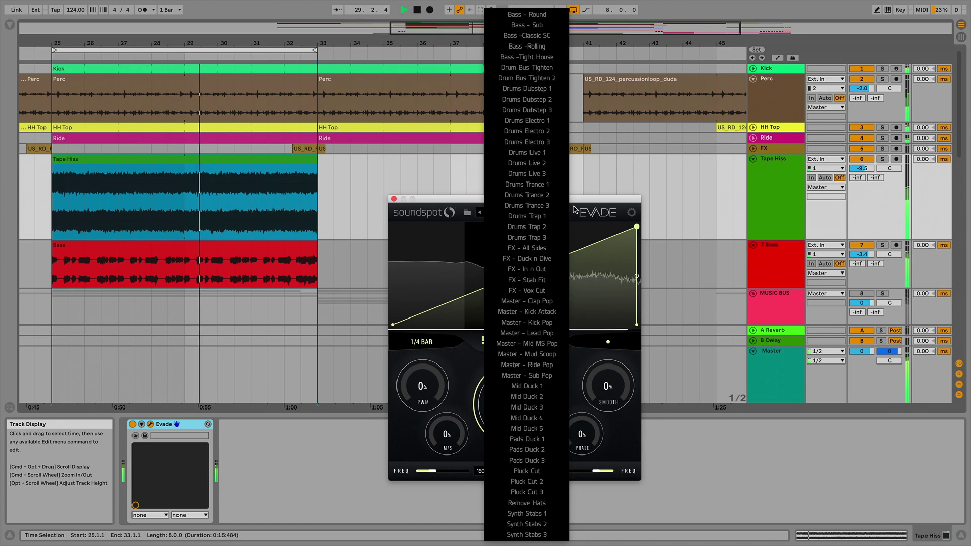
pyautogui.click(574, 209)
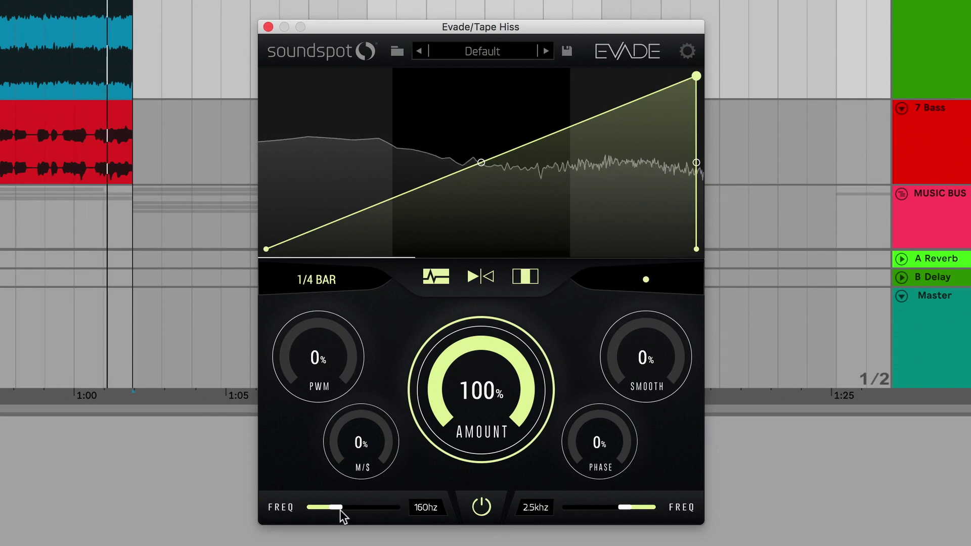
# - Set the low crossover to 20 Hz and the high crossover to 20 kHz
pyautogui.moveTo(338, 510); pyautogui.dragTo(264, 512)
pyautogui.moveTo(621, 505); pyautogui.dragTo(729, 515)
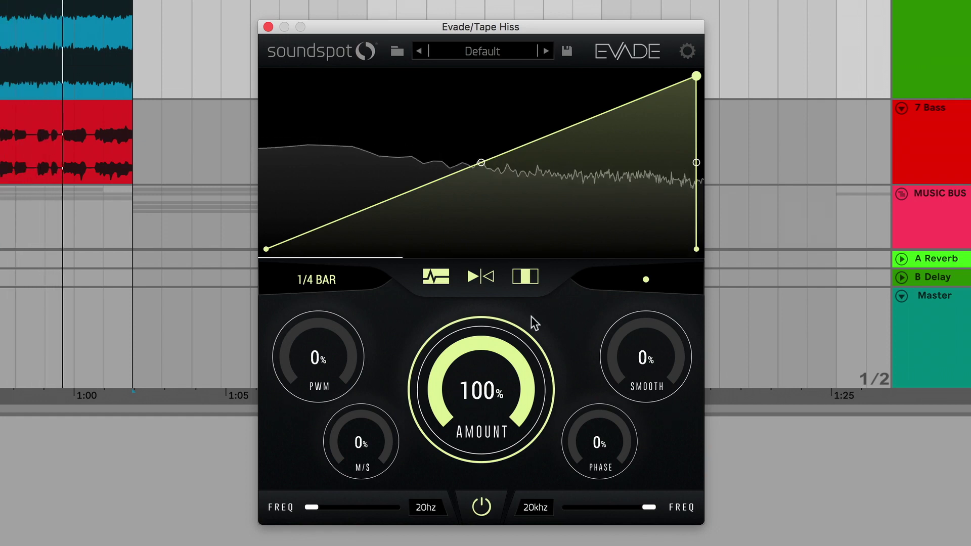
# - Add curve nodes, then raise, move and bend them into a rounded peak and plateau
pyautogui.click(449, 174)
pyautogui.moveTo(450, 177); pyautogui.dragTo(545, 77)
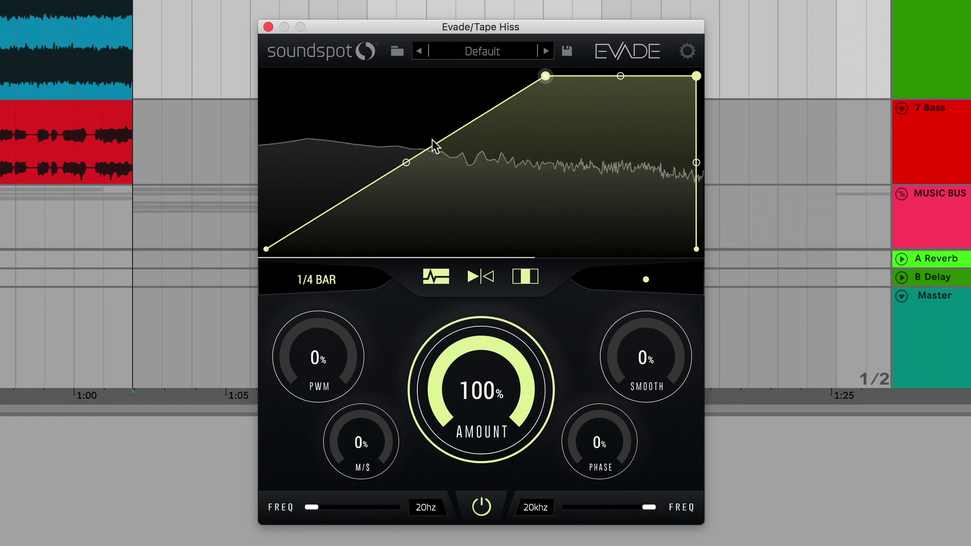
pyautogui.click(374, 184)
pyautogui.moveTo(375, 184); pyautogui.dragTo(389, 227)
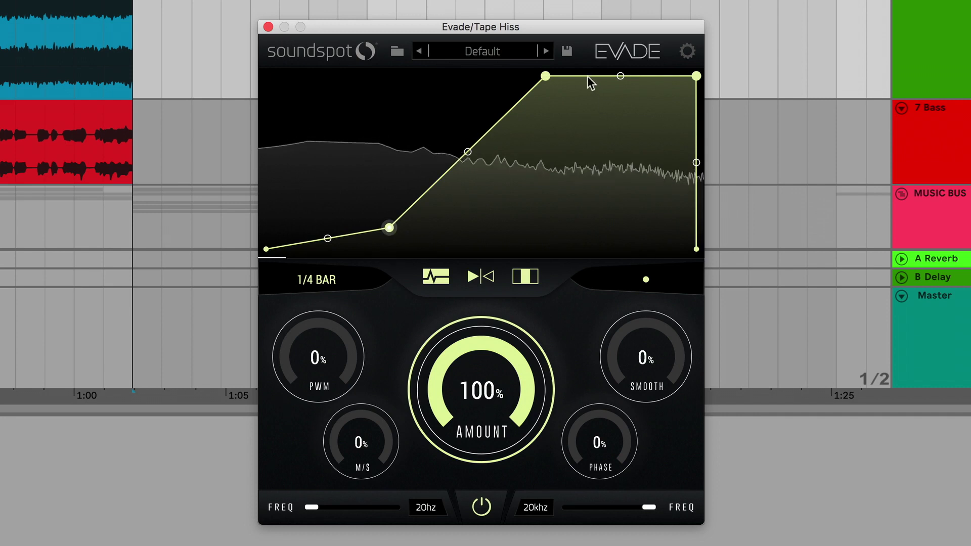
pyautogui.moveTo(588, 76); pyautogui.dragTo(602, 243)
pyautogui.moveTo(546, 76); pyautogui.dragTo(483, 73)
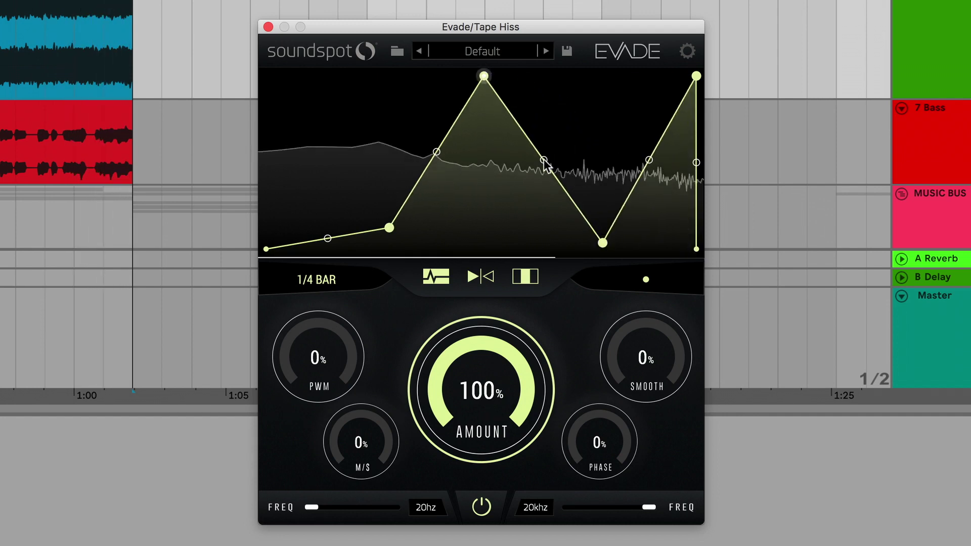
pyautogui.moveTo(546, 165); pyautogui.dragTo(592, 112)
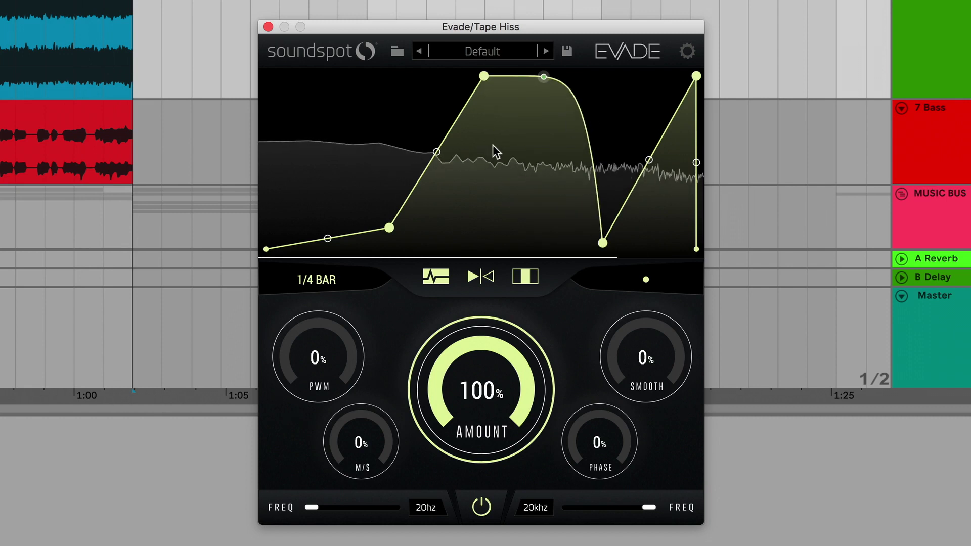
pyautogui.moveTo(435, 154); pyautogui.dragTo(472, 202)
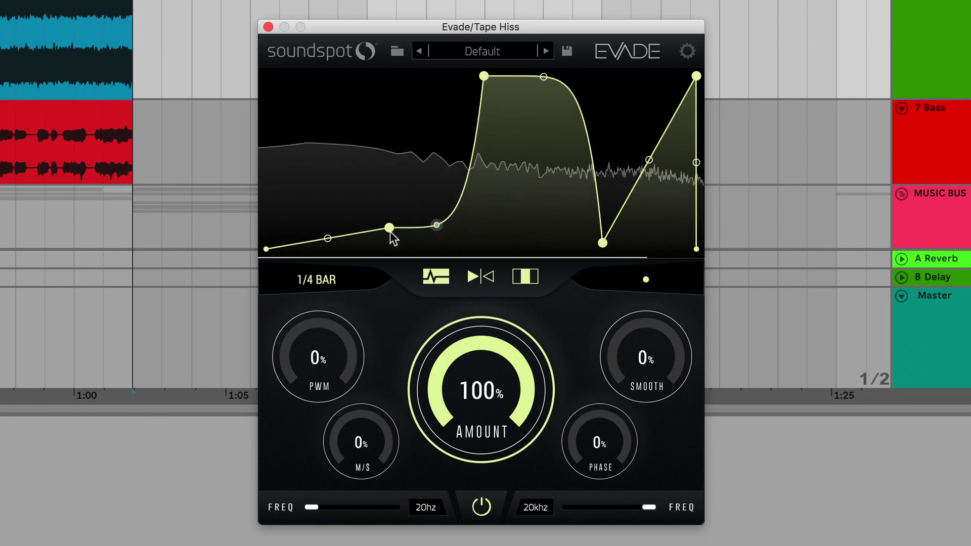
pyautogui.moveTo(388, 230); pyautogui.dragTo(387, 245)
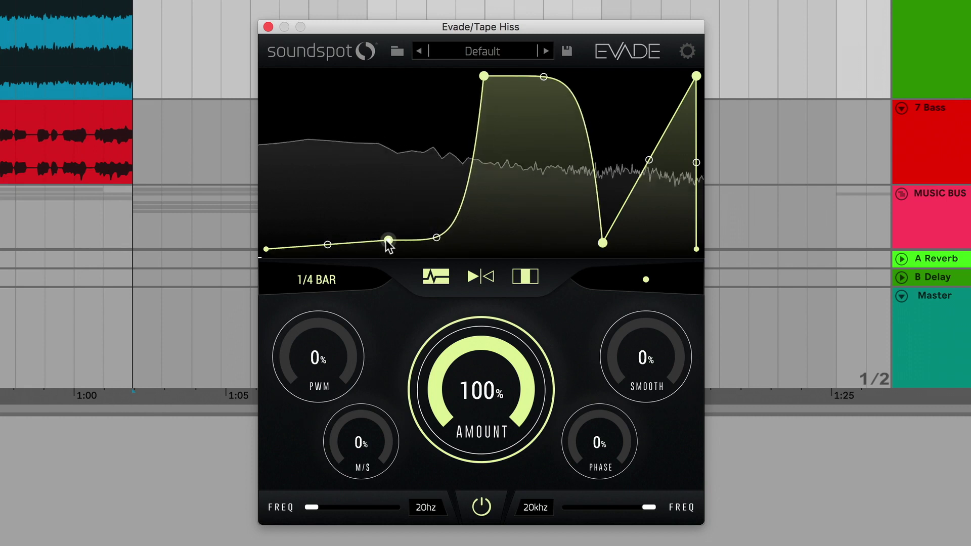
# - Delete the dip and low nodes, then pull a new node down to form the hard step
pyautogui.doubleClick(602, 244)
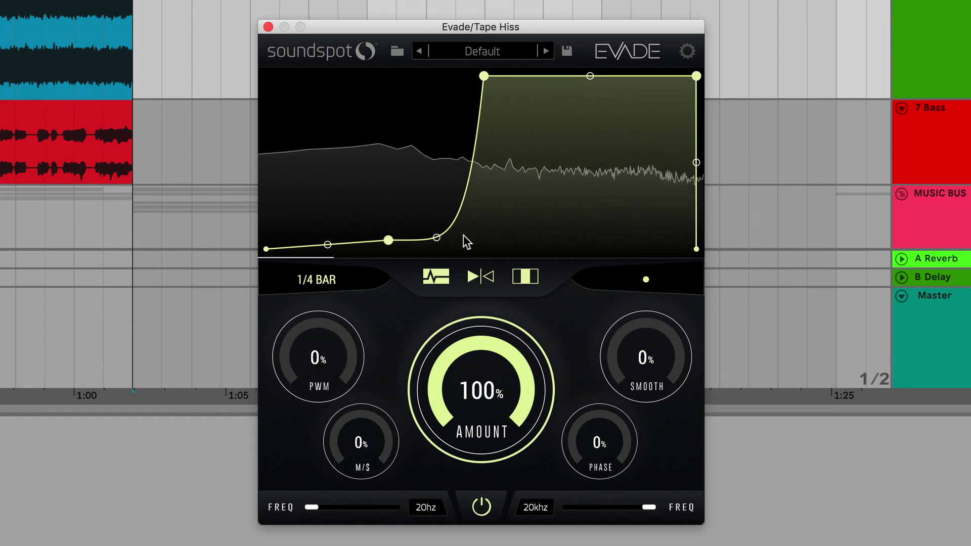
pyautogui.doubleClick(389, 240)
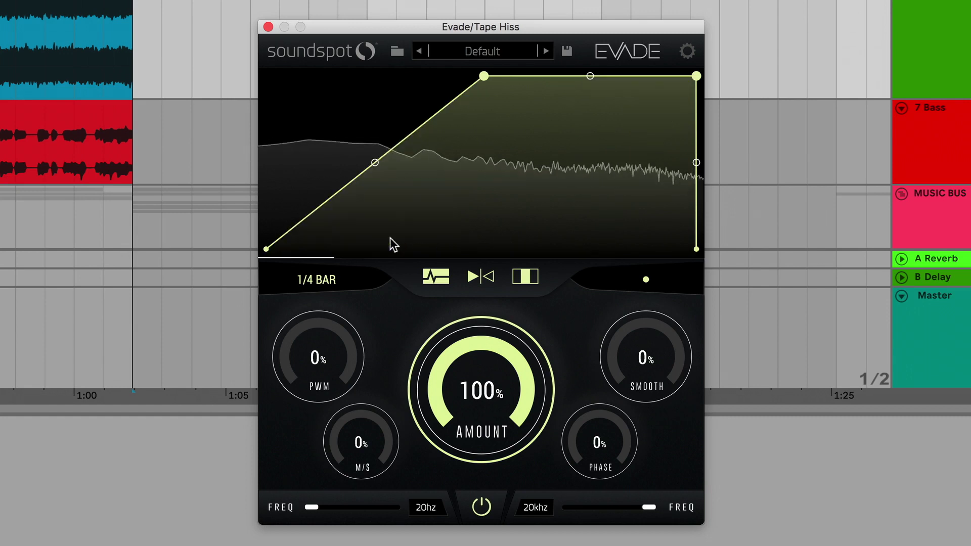
pyautogui.doubleClick(336, 198)
pyautogui.moveTo(336, 197); pyautogui.dragTo(485, 255)
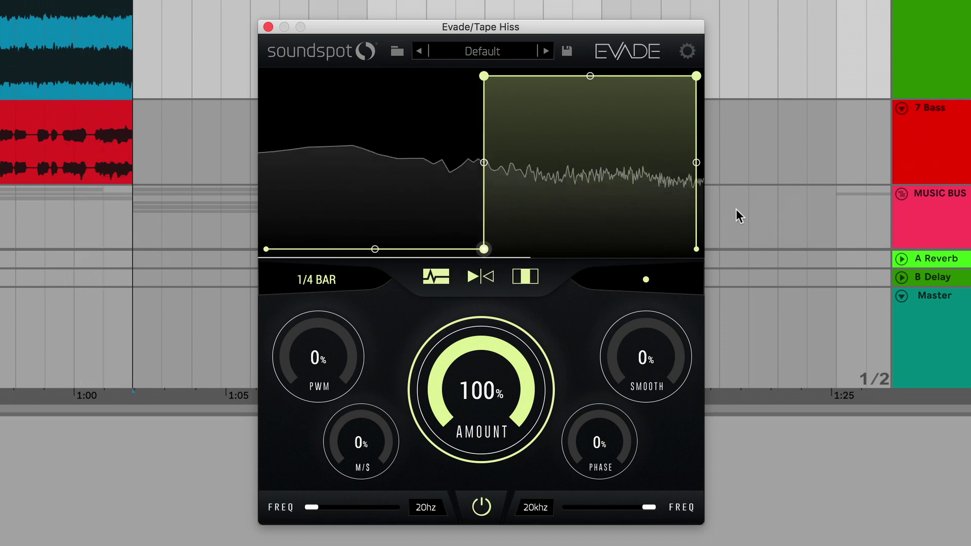
# - Switch the graph to waveform view and nudge the step shape's top-left node
pyautogui.click(442, 278)
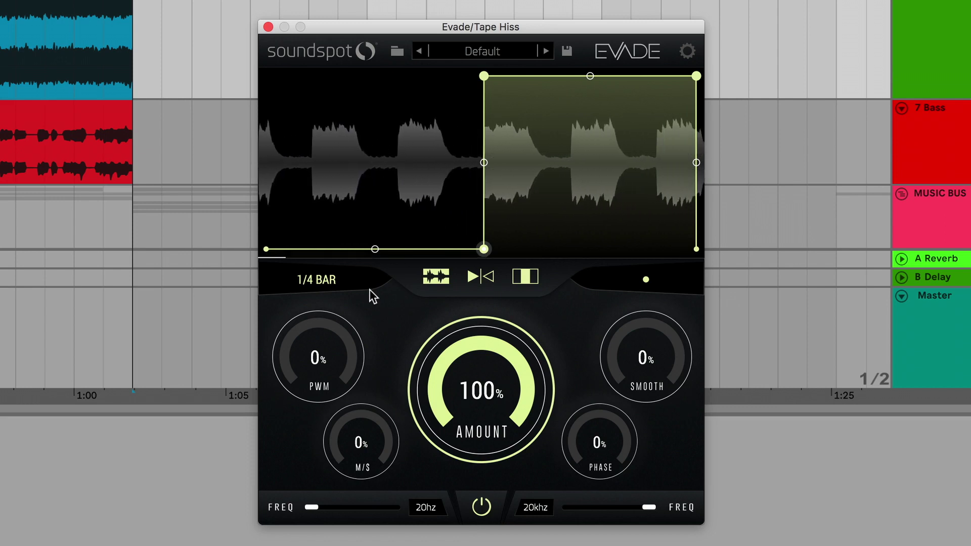
pyautogui.moveTo(485, 76); pyautogui.dragTo(483, 57)
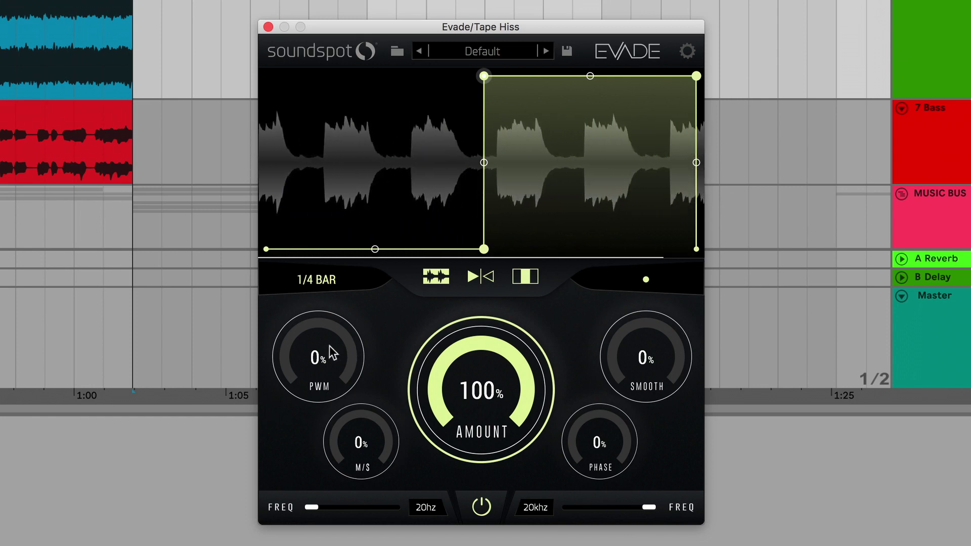
# - Sweep the pulse width down to -100%, then back up above zero
pyautogui.moveTo(325, 343); pyautogui.dragTo(311, 475)
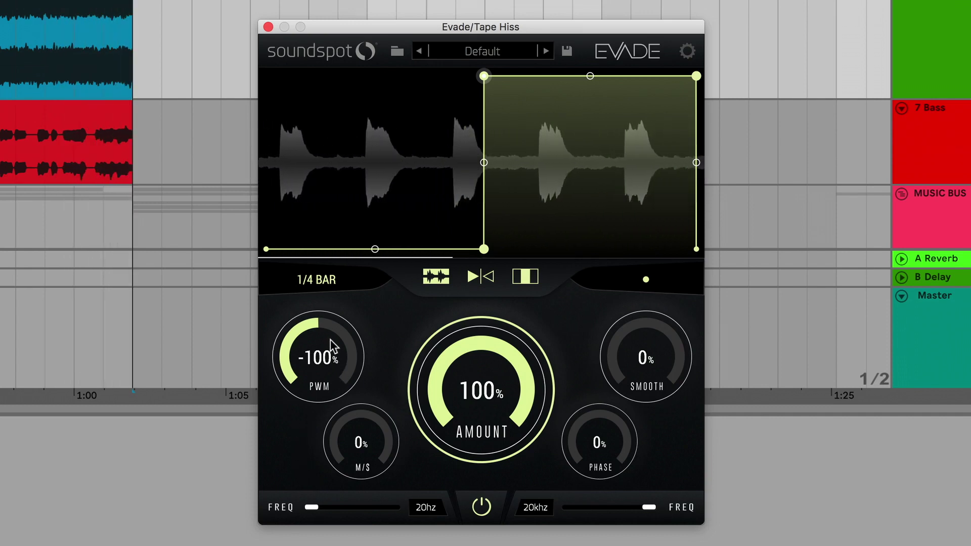
pyautogui.moveTo(330, 339); pyautogui.dragTo(333, 231)
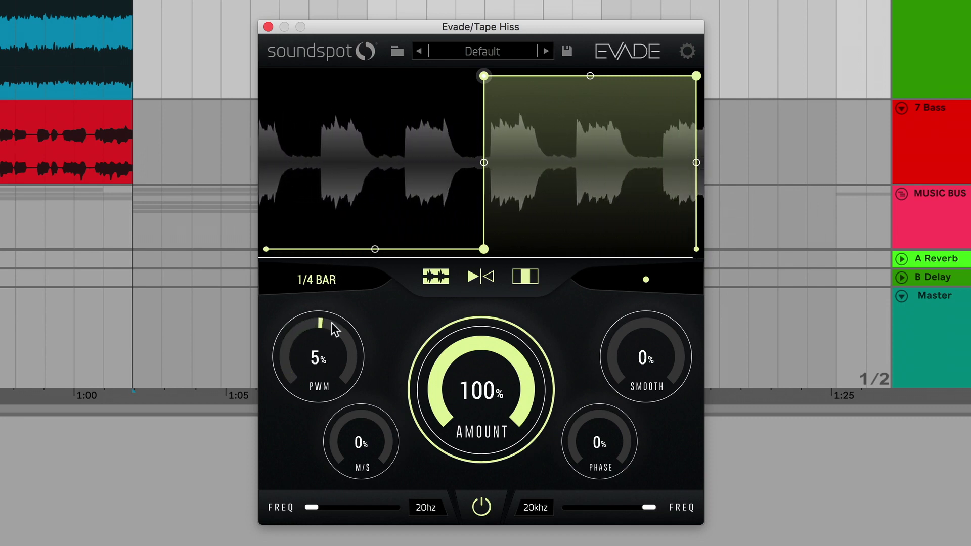
pyautogui.moveTo(326, 333); pyautogui.dragTo(319, 312)
# - Enter a pulse width of 25%, then -25%, then reset PWM to 0%
pyautogui.doubleClick(318, 357)
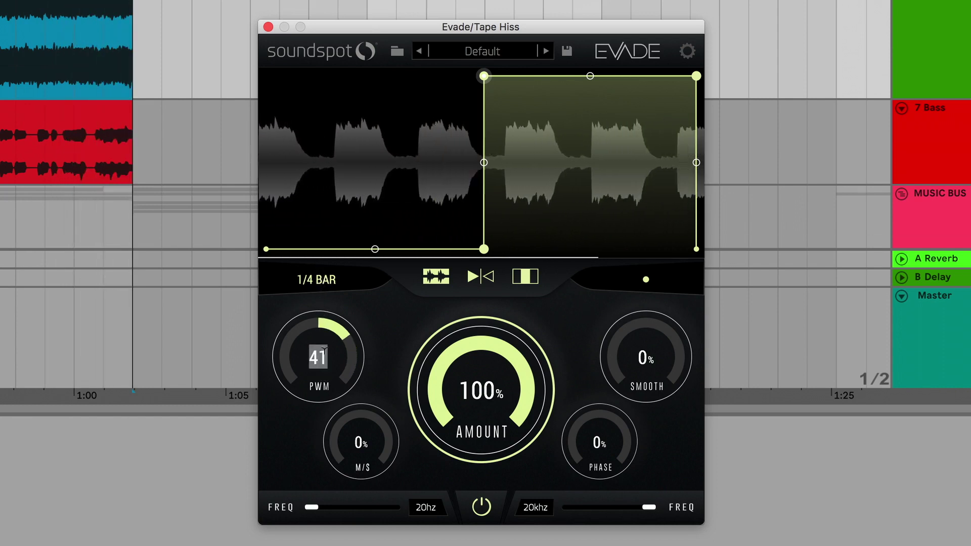
pyautogui.write('25')
pyautogui.press('Return')
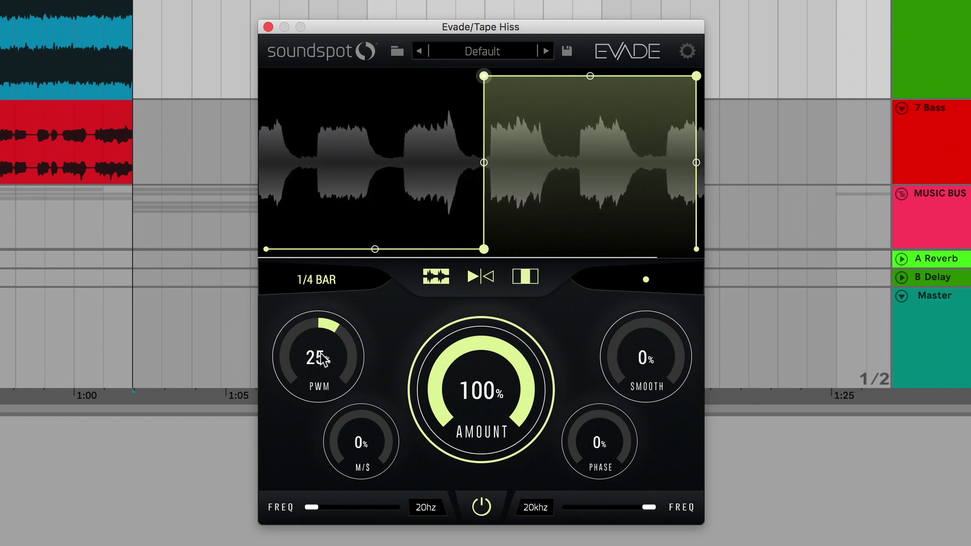
pyautogui.doubleClick(337, 360)
pyautogui.write('-25')
pyautogui.press('Return')
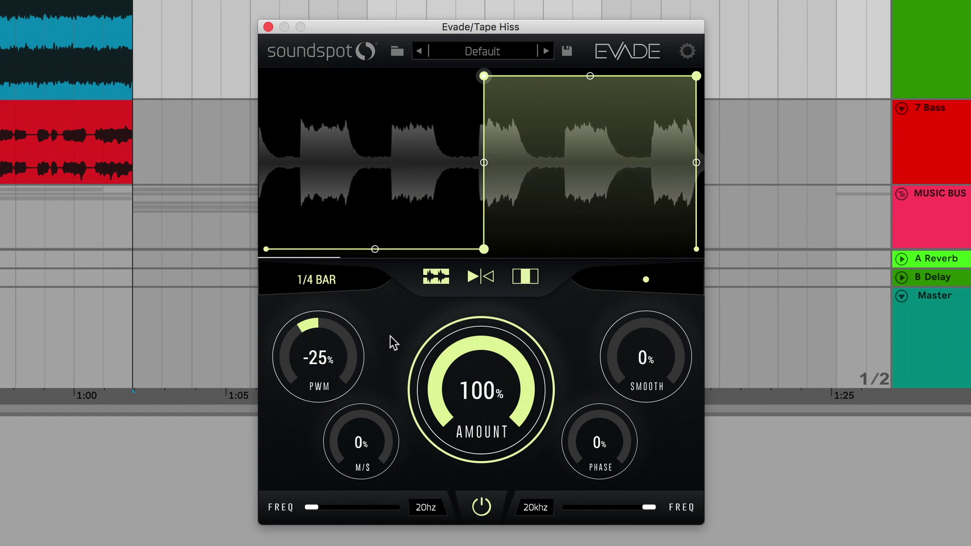
pyautogui.keyDown('alt'); pyautogui.click(335, 341); pyautogui.keyUp('alt')
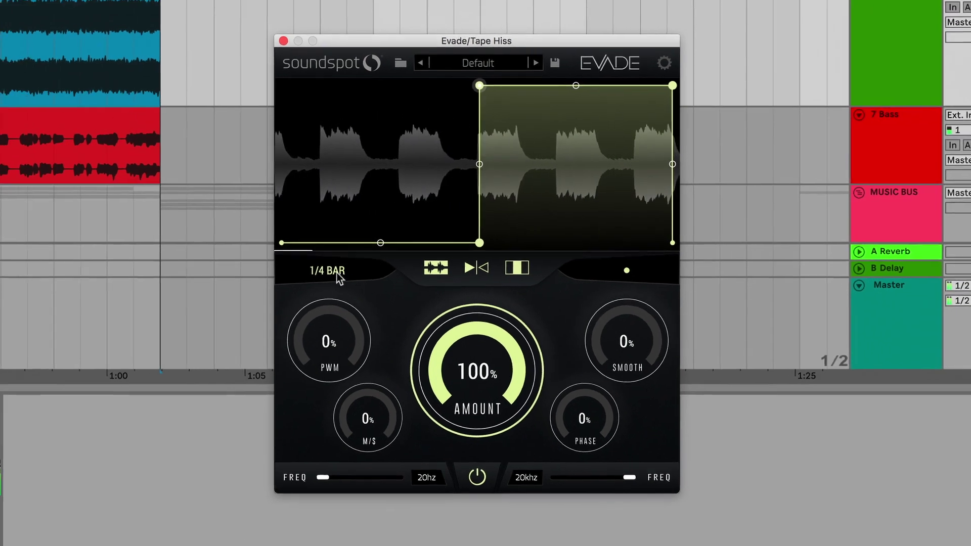
# - Change the pattern rate from 1/4 bar to 1/16 bar
pyautogui.click(324, 281)
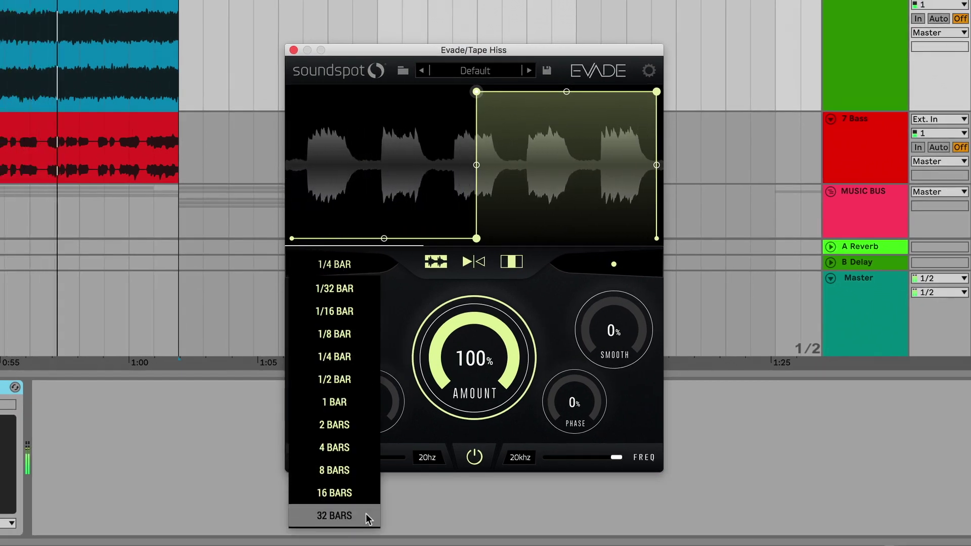
pyautogui.click(363, 310)
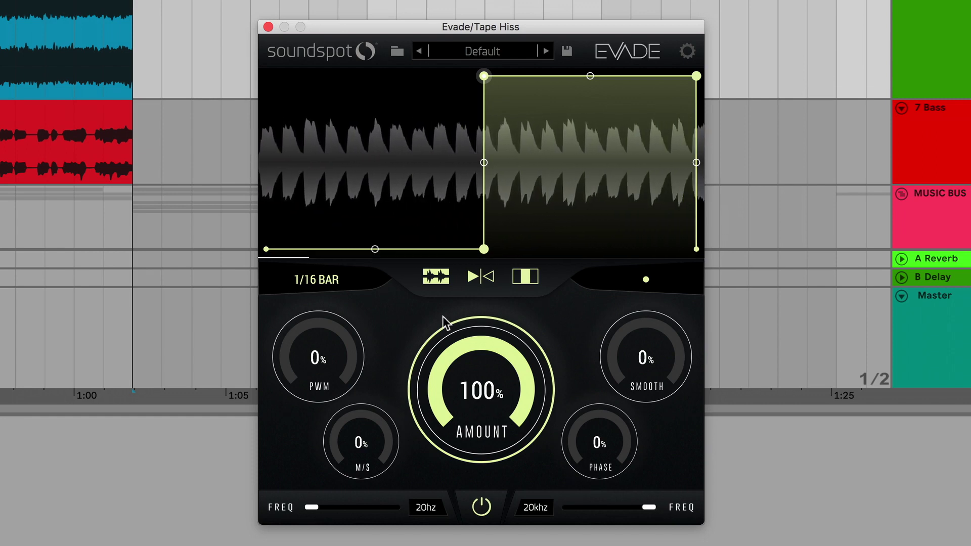
# - Flip the shaping pattern and sweep PWM up to 100%, then down to about -40%
pyautogui.click(485, 277)
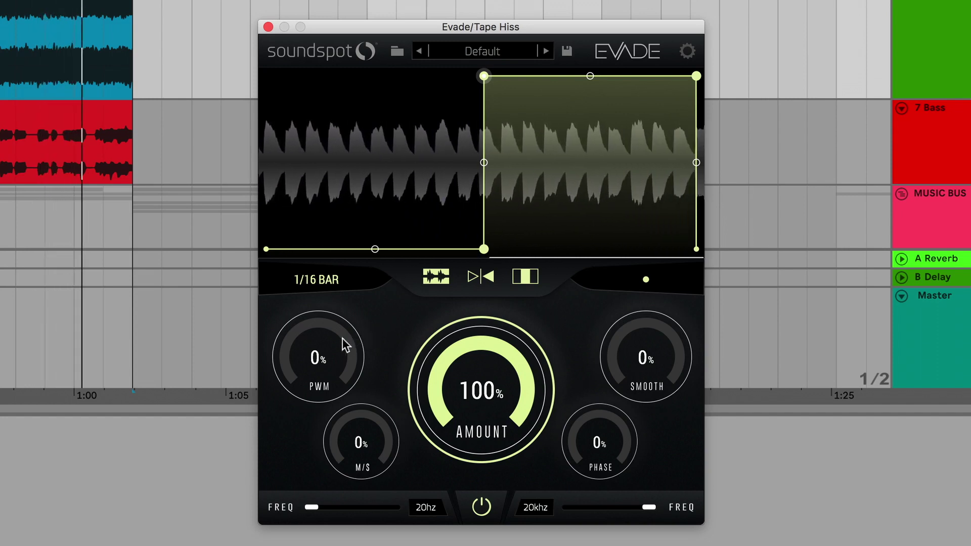
pyautogui.moveTo(325, 352); pyautogui.dragTo(317, 208)
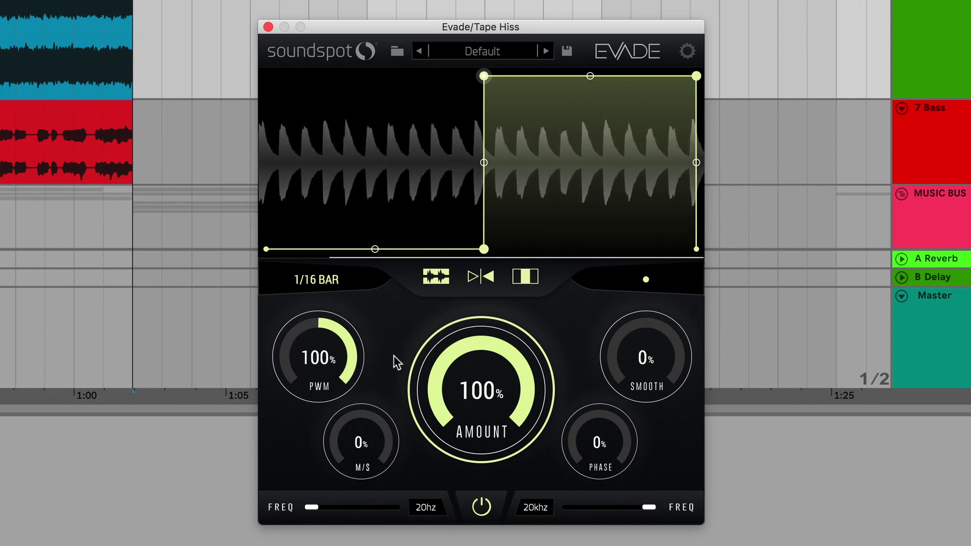
pyautogui.moveTo(379, 362); pyautogui.dragTo(312, 329)
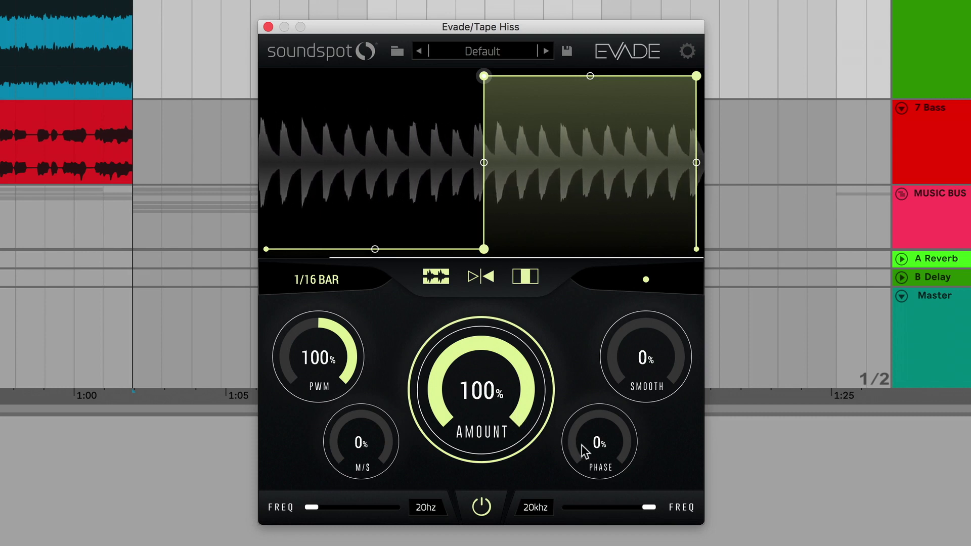
# - Raise the phase offset, enter 95%, then scroll it to 93%
pyautogui.moveTo(583, 417); pyautogui.dragTo(585, 390)
pyautogui.moveTo(577, 336); pyautogui.dragTo(578, 336)
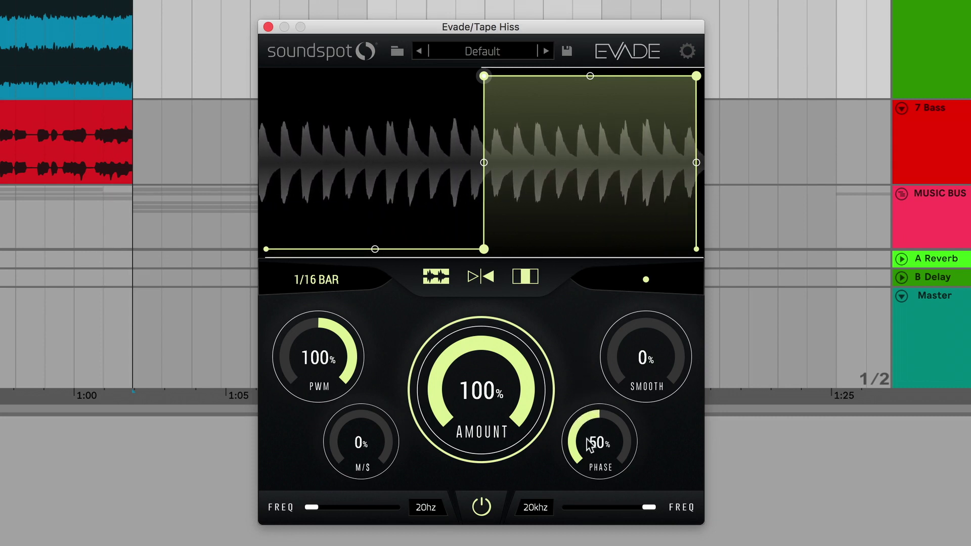
pyautogui.scroll(5, 588, 423)
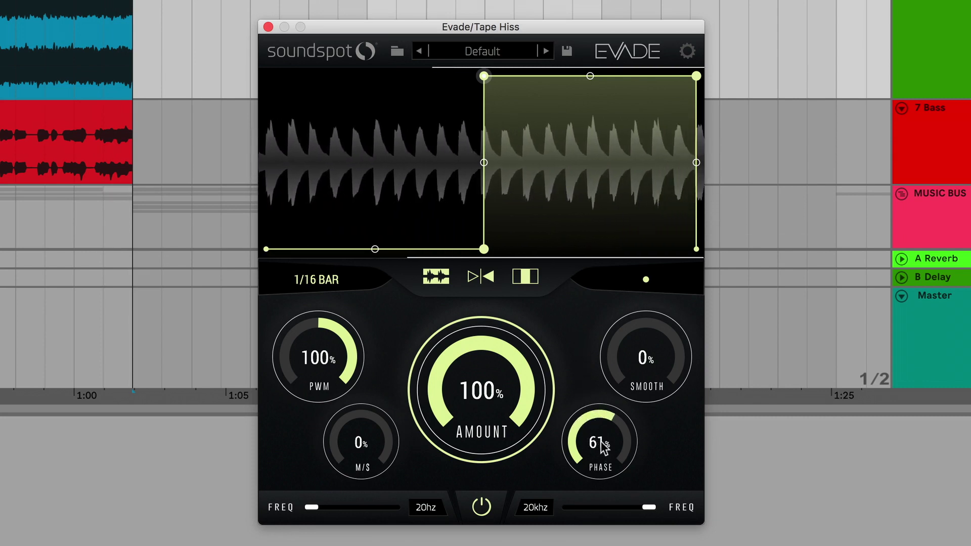
pyautogui.write('95')
pyautogui.press('Return')
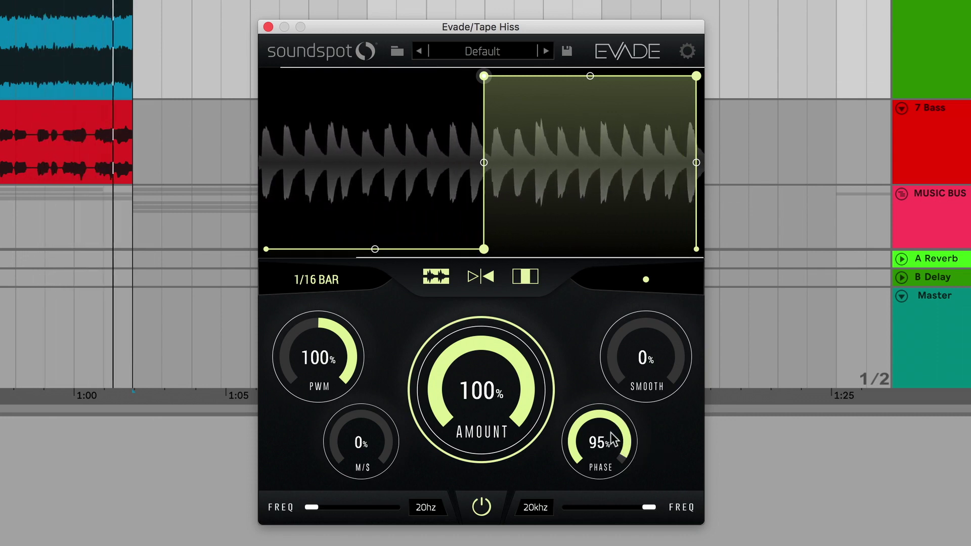
pyautogui.scroll(-2, 611, 440)
pyautogui.scroll(-1, 611, 442)
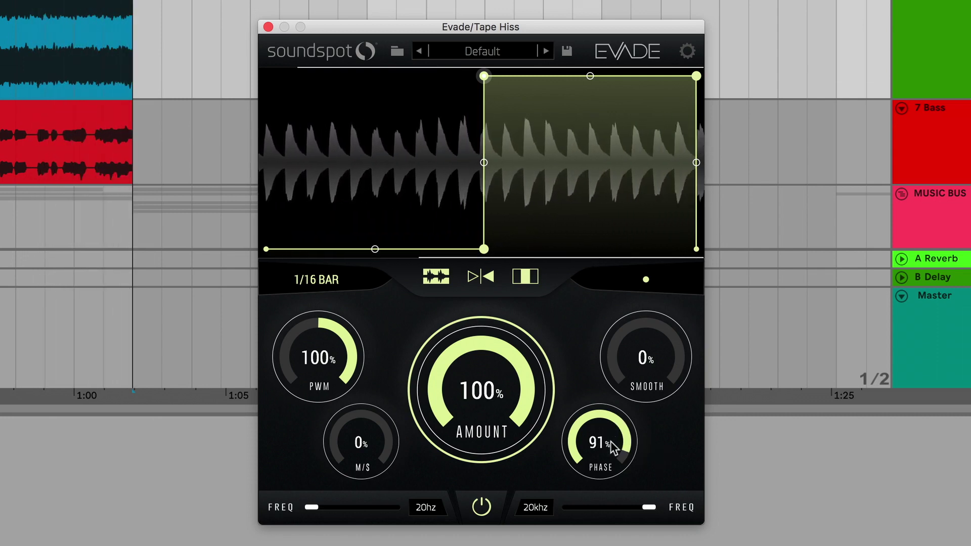
pyautogui.scroll(1, 611, 442)
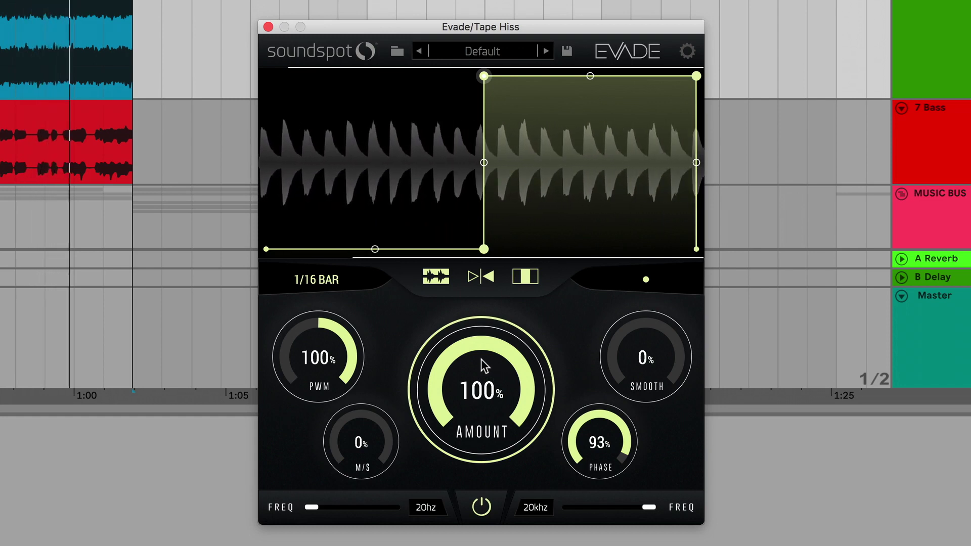
# - Dial the Tape Hiss amount down to about 75%, then back up
pyautogui.moveTo(481, 359); pyautogui.dragTo(480, 482)
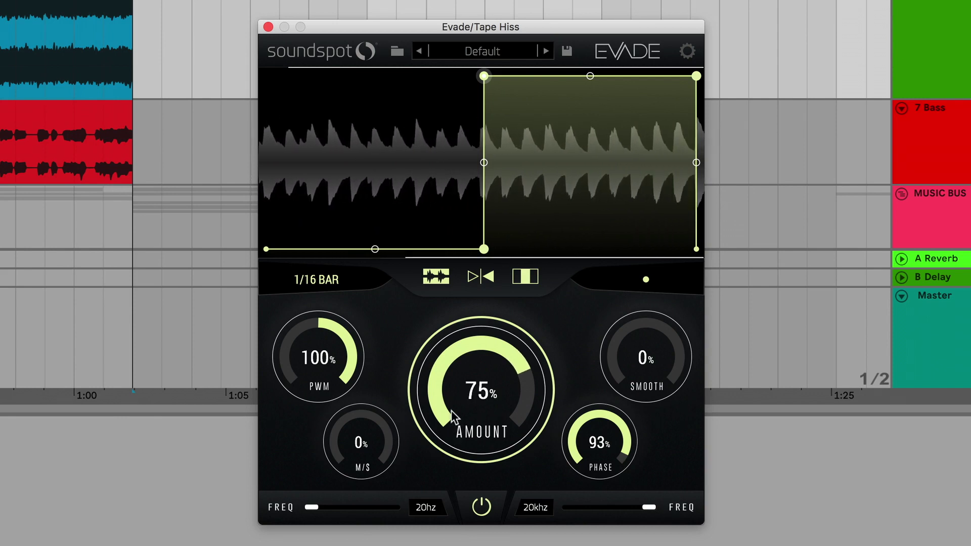
pyautogui.moveTo(451, 395); pyautogui.dragTo(449, 351)
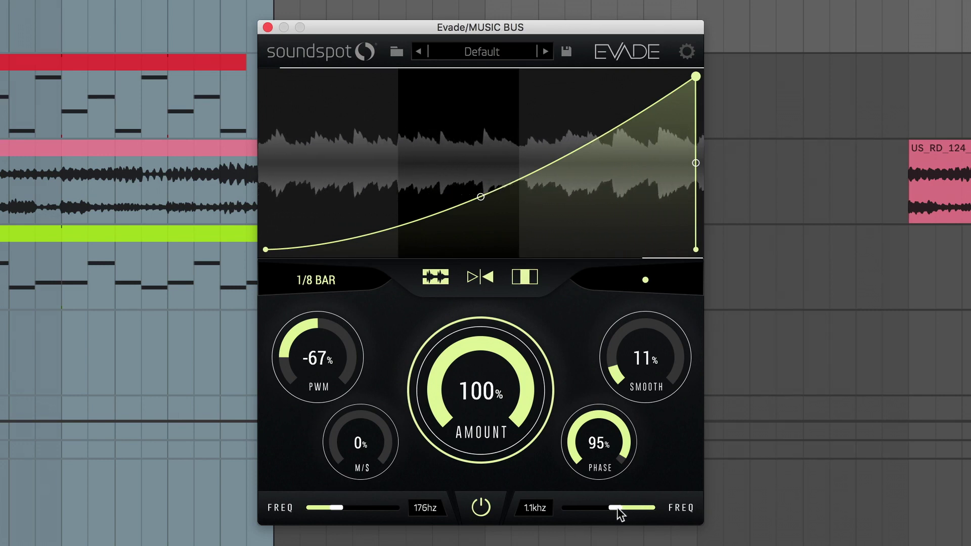
# - Sweep both MUSIC BUS crossovers back and forth, settling the band at 60 Hz and 4.2 kHz
pyautogui.moveTo(614, 505); pyautogui.dragTo(651, 510)
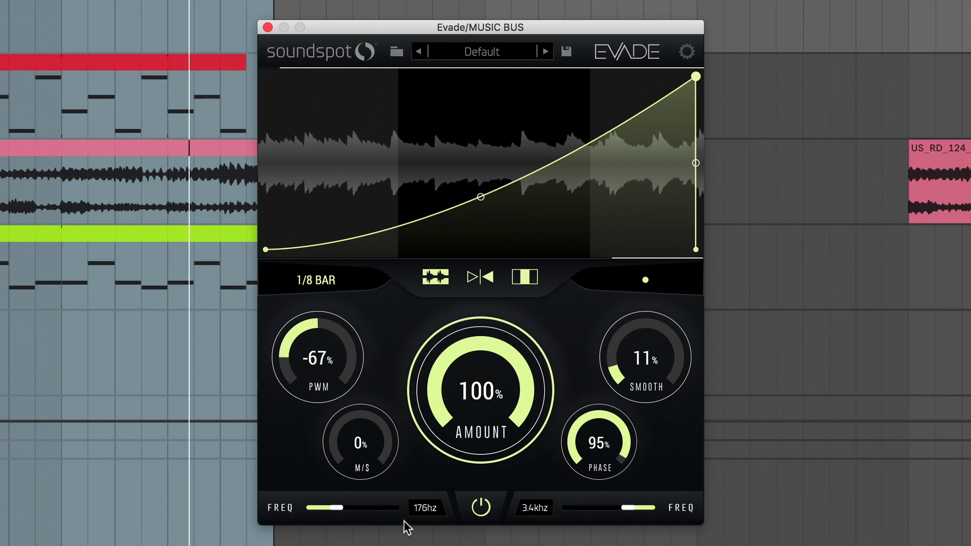
pyautogui.moveTo(341, 506); pyautogui.dragTo(312, 510)
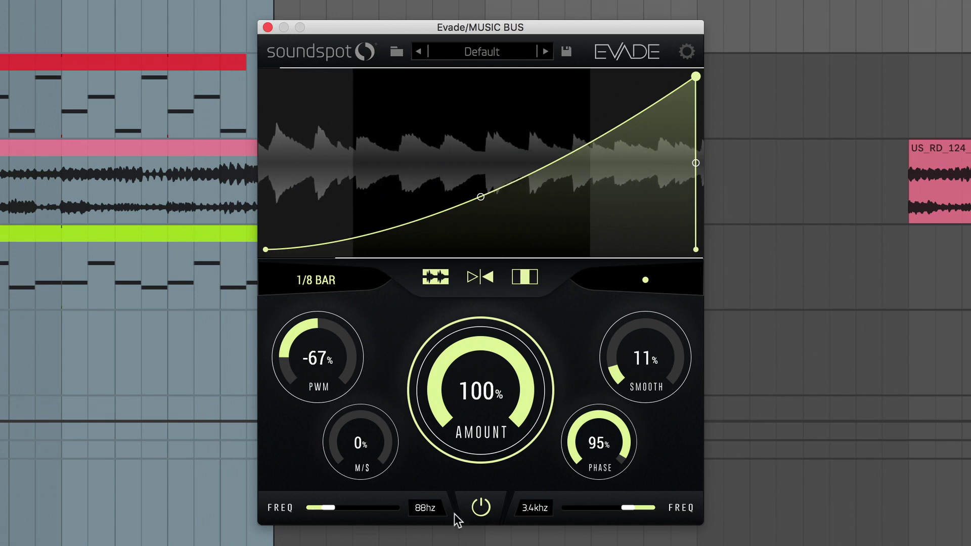
pyautogui.moveTo(634, 508); pyautogui.dragTo(608, 508)
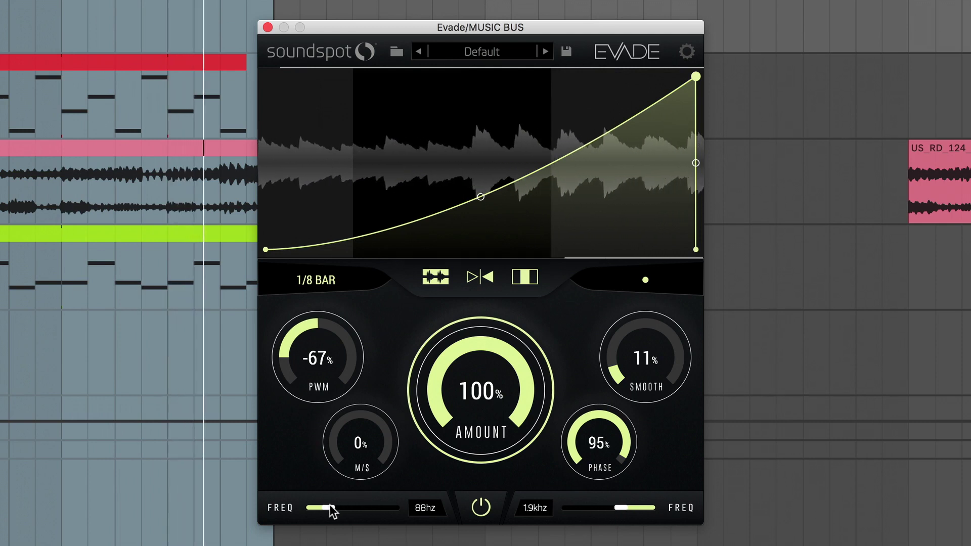
pyautogui.moveTo(323, 505); pyautogui.dragTo(278, 506)
pyautogui.moveTo(611, 508); pyautogui.dragTo(716, 509)
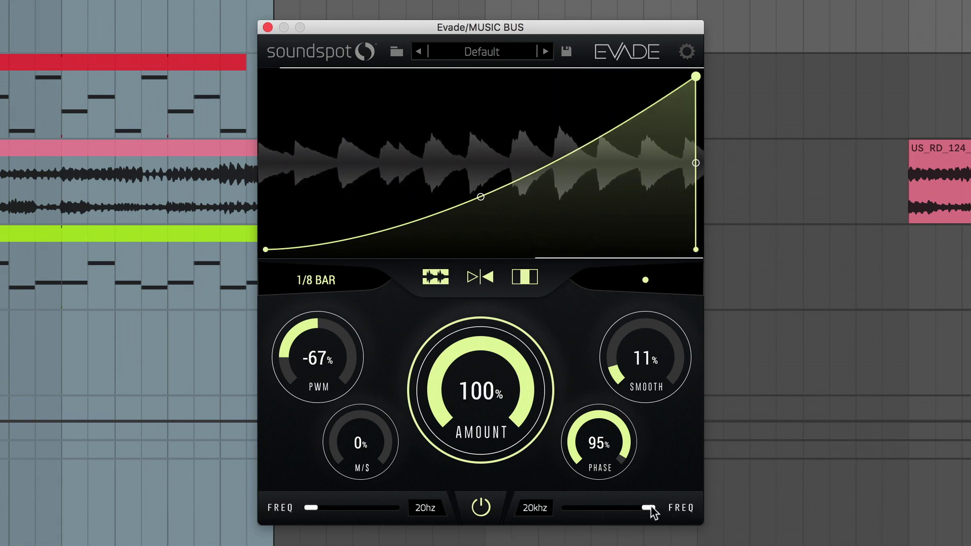
pyautogui.moveTo(648, 505); pyautogui.dragTo(506, 503)
pyautogui.moveTo(312, 508); pyautogui.dragTo(384, 511)
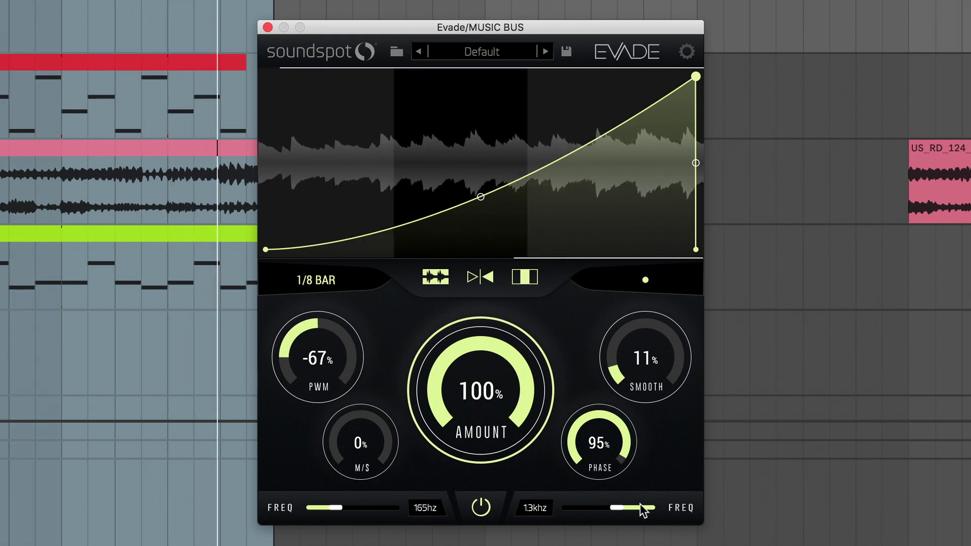
pyautogui.moveTo(616, 506)
pyautogui.mouseDown()
pyautogui.moveTo(682, 517)
pyautogui.moveTo(651, 514)
pyautogui.mouseUp()
pyautogui.moveTo(338, 508); pyautogui.dragTo(308, 508)
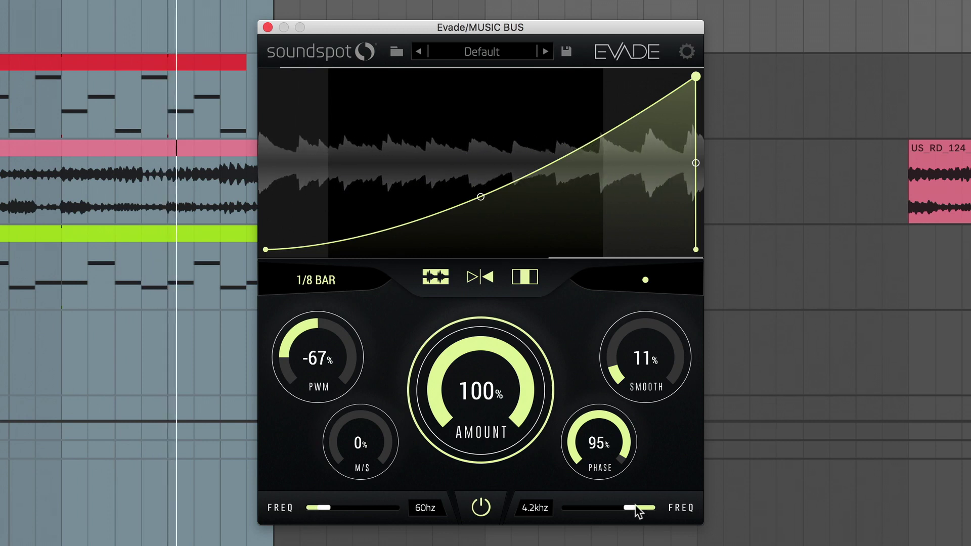
# - Retune the crossovers, ending with the low edge at 147 Hz and the high edge at 6.2 kHz
pyautogui.moveTo(636, 506); pyautogui.dragTo(613, 507)
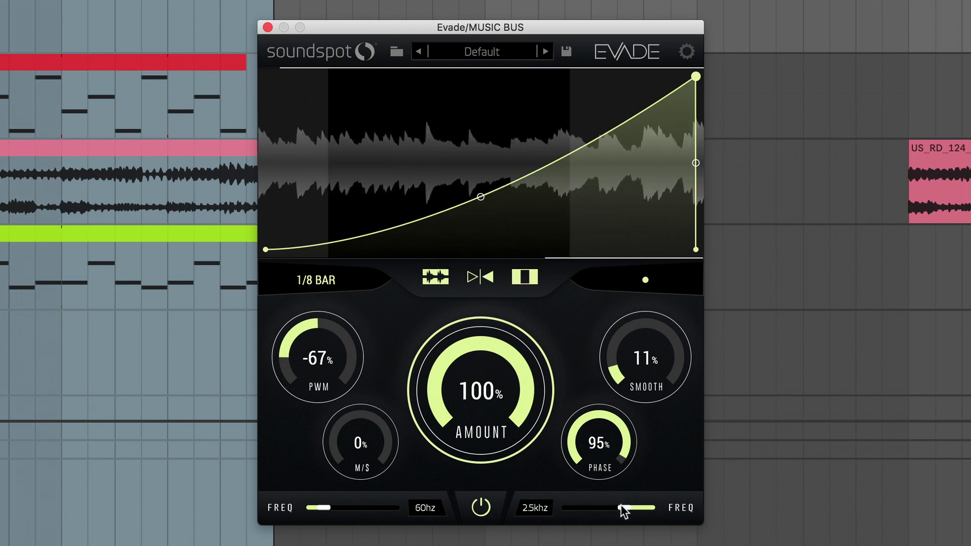
pyautogui.moveTo(621, 505); pyautogui.dragTo(589, 506)
pyautogui.click(332, 508)
pyautogui.moveTo(332, 508); pyautogui.dragTo(368, 512)
pyautogui.moveTo(618, 502); pyautogui.dragTo(640, 512)
pyautogui.moveTo(335, 506); pyautogui.dragTo(327, 505)
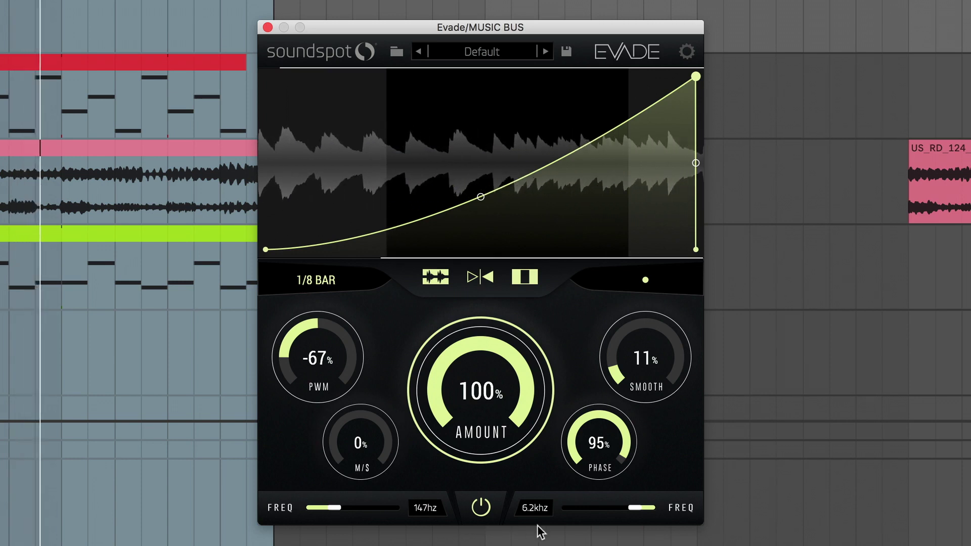
# - Switch to the third band mode and narrow the crossovers to the low end, about 28–189 Hz
pyautogui.click(521, 278)
pyautogui.moveTo(336, 509); pyautogui.dragTo(296, 507)
pyautogui.moveTo(627, 504); pyautogui.dragTo(512, 509)
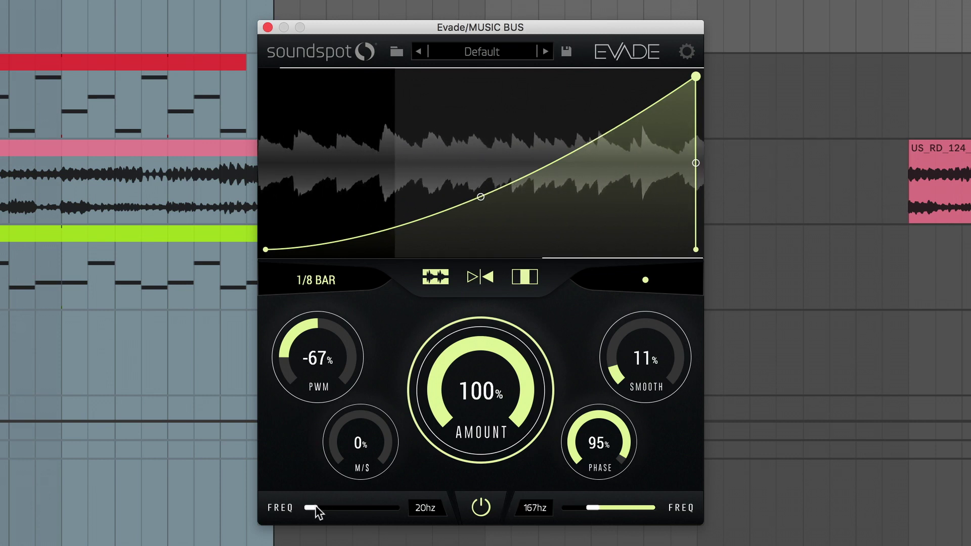
pyautogui.moveTo(315, 506); pyautogui.dragTo(336, 505)
pyautogui.moveTo(585, 507)
pyautogui.mouseDown()
pyautogui.moveTo(566, 511)
pyautogui.moveTo(575, 511)
pyautogui.mouseUp()
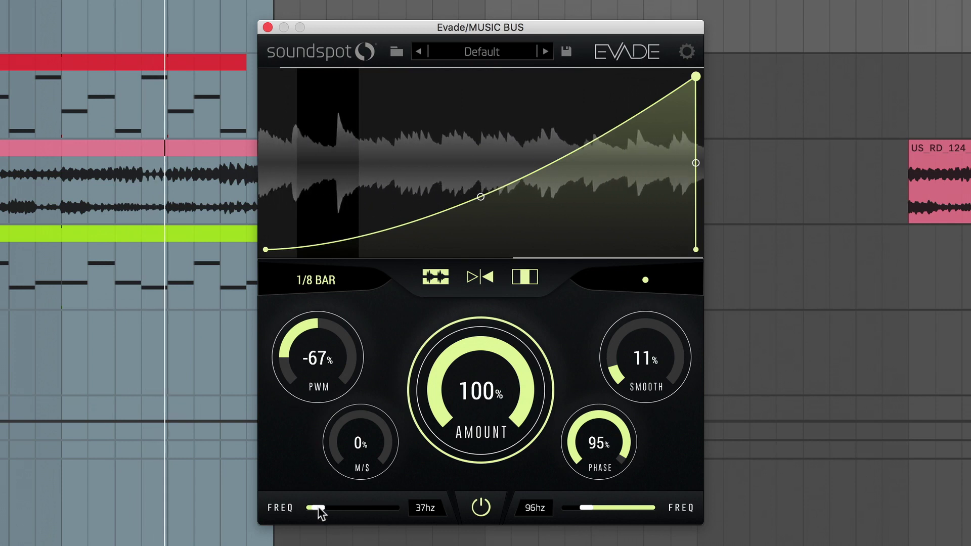
pyautogui.moveTo(318, 509); pyautogui.dragTo(314, 508)
pyautogui.moveTo(586, 508); pyautogui.dragTo(603, 508)
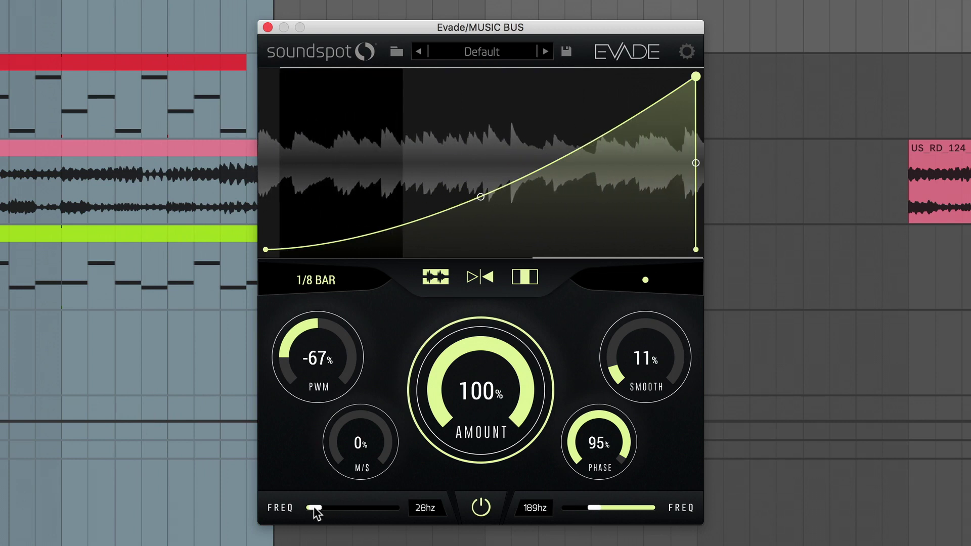
# - Open the band up to 86 Hz–13.0 kHz and raise SMOOTH to 37%
pyautogui.moveTo(314, 505); pyautogui.dragTo(324, 508)
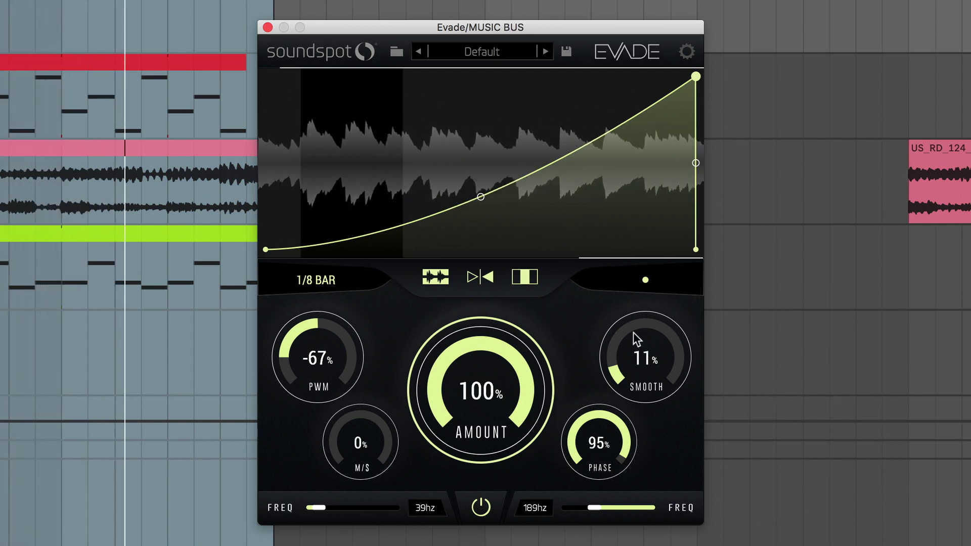
pyautogui.moveTo(633, 333); pyautogui.dragTo(642, 392)
pyautogui.moveTo(593, 505); pyautogui.dragTo(784, 523)
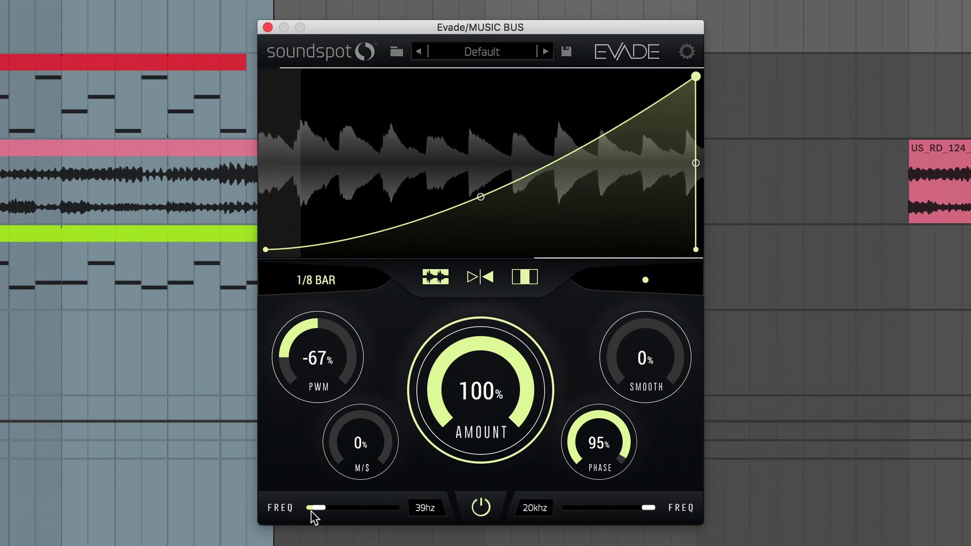
pyautogui.moveTo(312, 512); pyautogui.dragTo(269, 513)
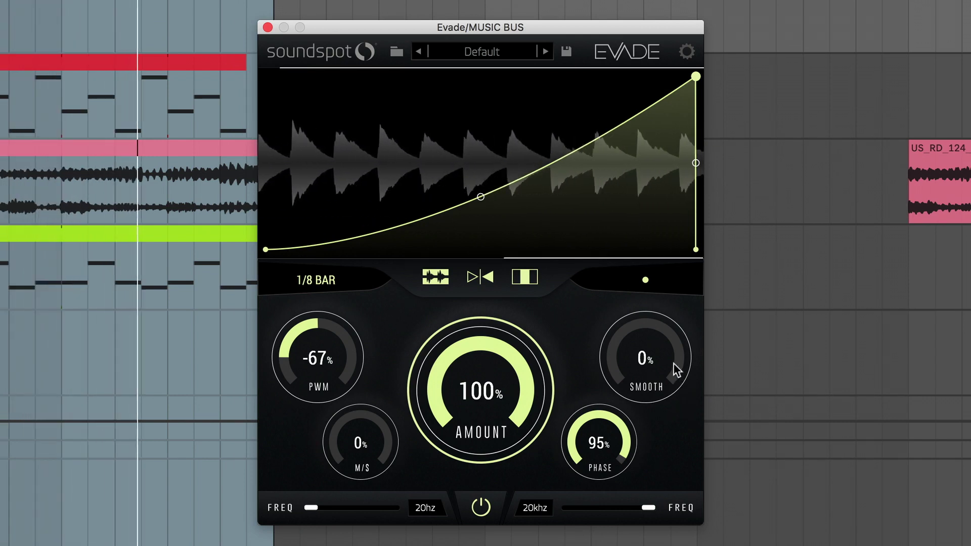
pyautogui.moveTo(635, 366); pyautogui.dragTo(626, 343)
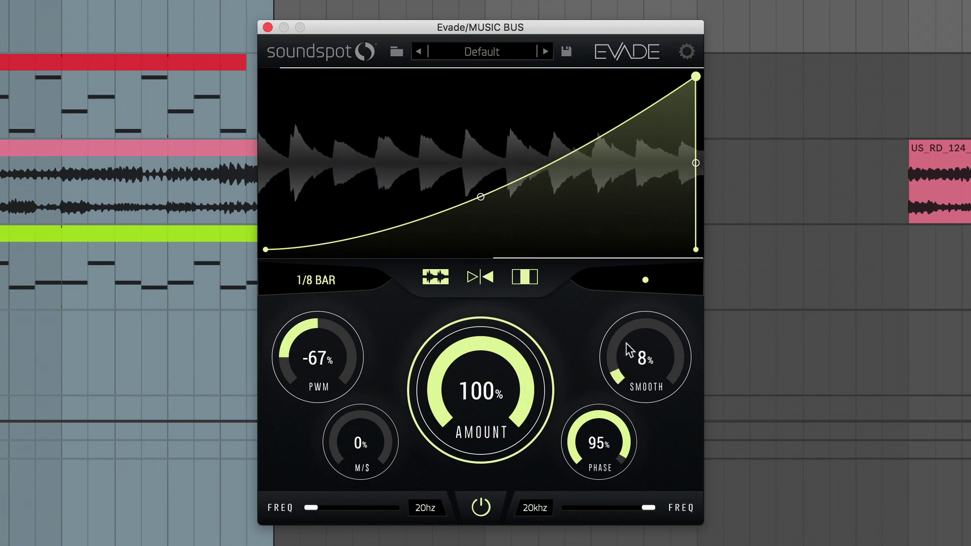
pyautogui.moveTo(646, 508); pyautogui.dragTo(636, 510)
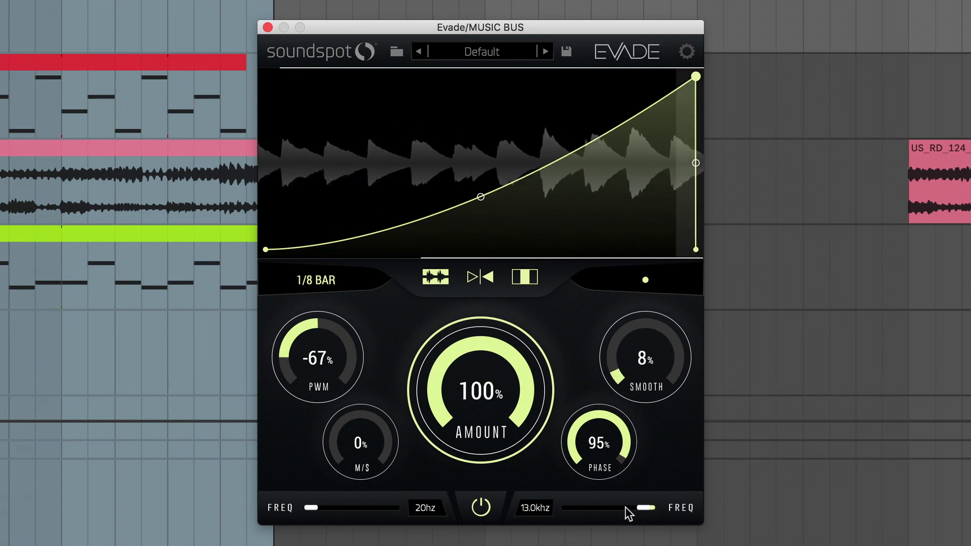
pyautogui.moveTo(310, 508); pyautogui.dragTo(357, 509)
# - Adjust SMOOTH toward 4% and retune the band edges to about 85 Hz and 7.8 kHz
pyautogui.moveTo(633, 360)
pyautogui.mouseDown()
pyautogui.moveTo(615, 231)
pyautogui.moveTo(632, 370)
pyautogui.mouseUp()
pyautogui.moveTo(327, 508); pyautogui.dragTo(321, 509)
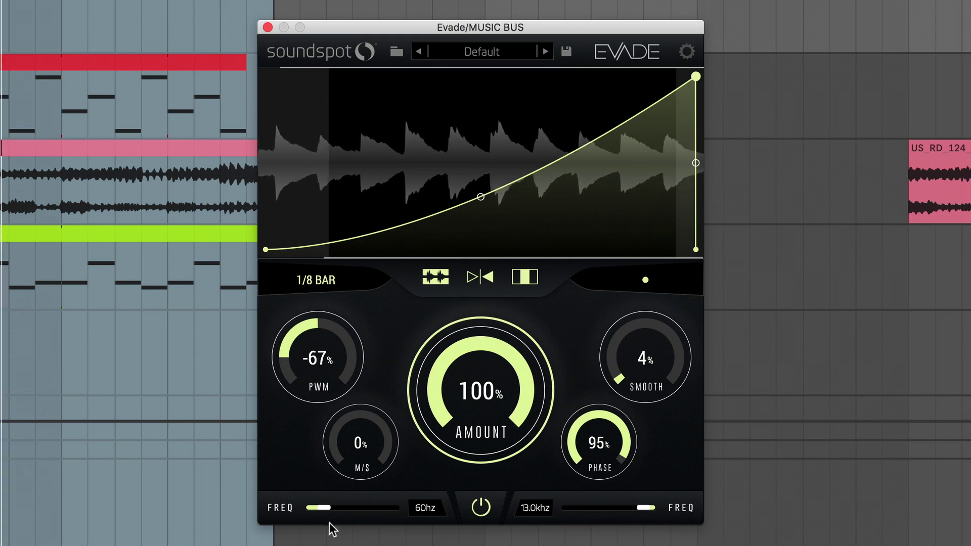
pyautogui.moveTo(322, 512); pyautogui.dragTo(329, 513)
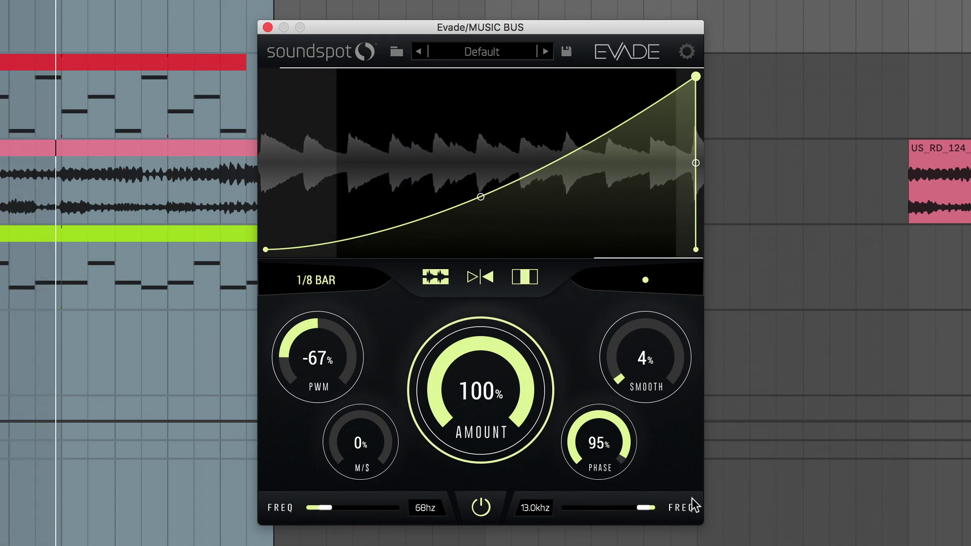
pyautogui.moveTo(644, 506); pyautogui.dragTo(628, 506)
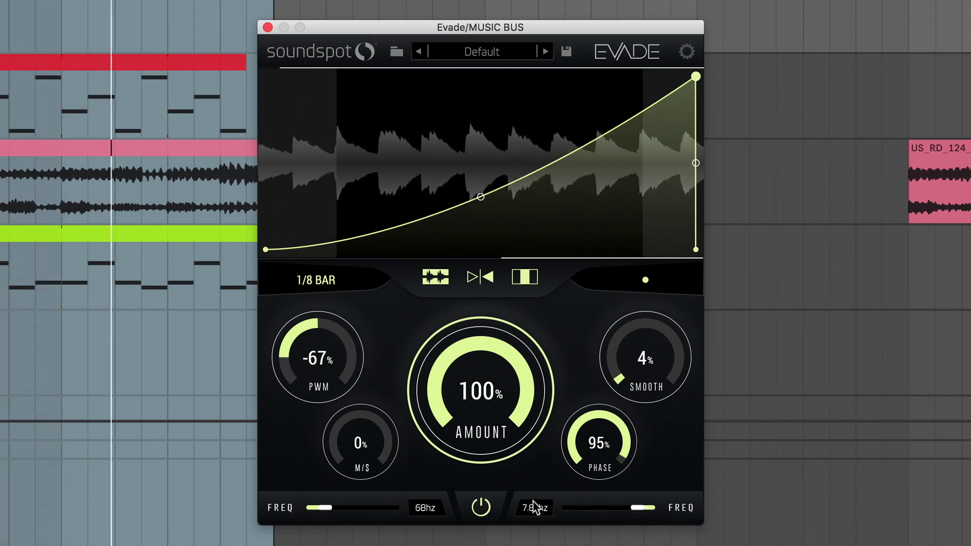
pyautogui.moveTo(324, 507); pyautogui.dragTo(336, 506)
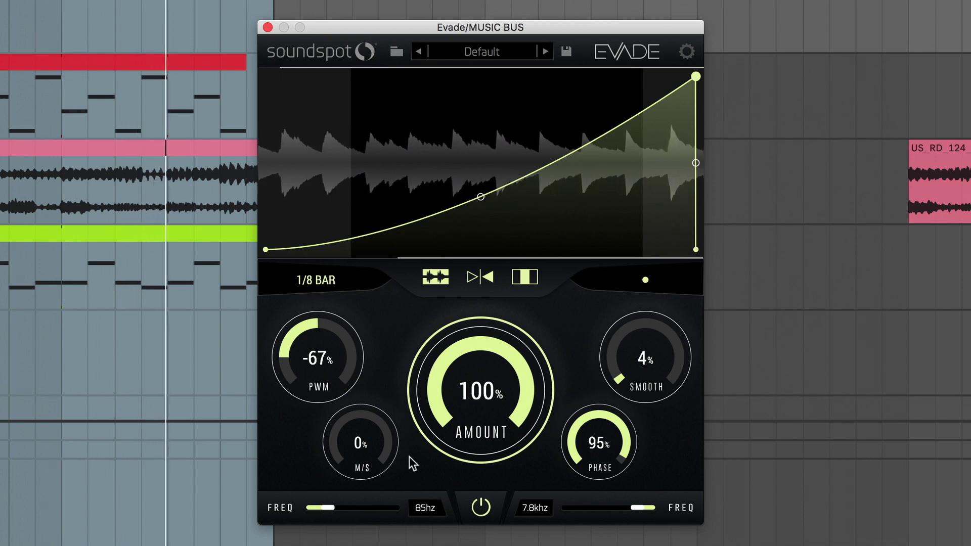
pyautogui.scroll(-1, 365, 424)
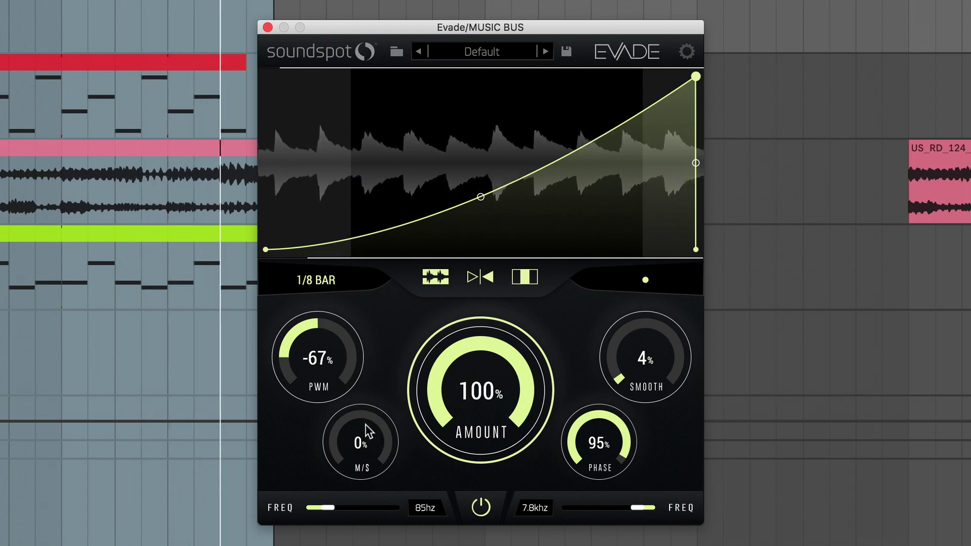
# - Set M/S to -100% and AMOUNT to 65%, then open the band fully to 20 Hz–20 kHz
pyautogui.moveTo(366, 424); pyautogui.dragTo(369, 484)
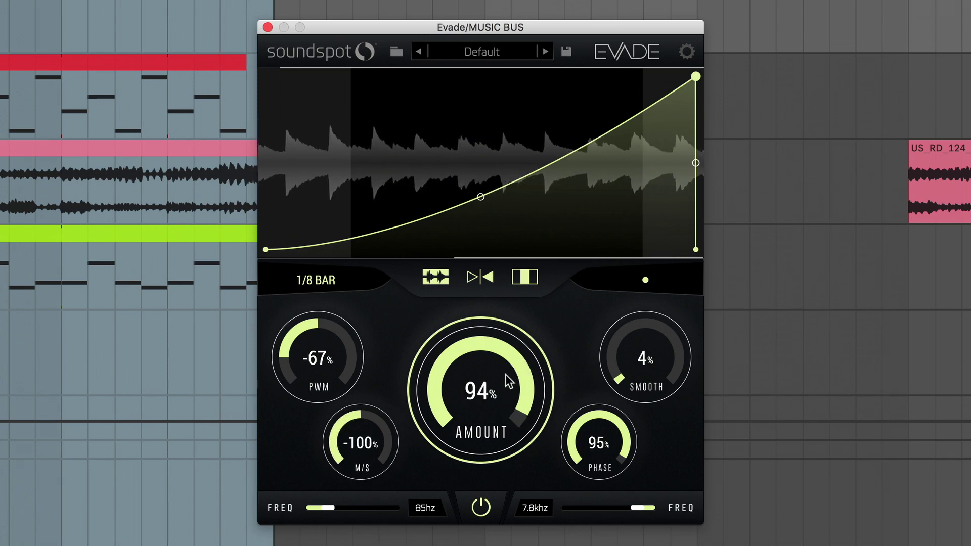
pyautogui.moveTo(506, 402)
pyautogui.mouseDown()
pyautogui.moveTo(512, 450)
pyautogui.moveTo(523, 402)
pyautogui.moveTo(523, 541)
pyautogui.moveTo(495, 418)
pyautogui.mouseUp()
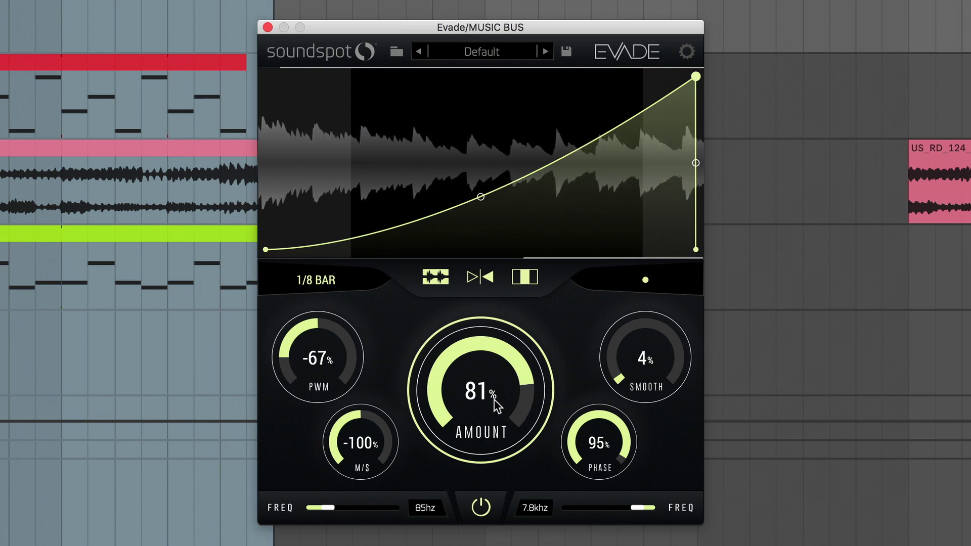
pyautogui.moveTo(330, 507); pyautogui.dragTo(309, 508)
pyautogui.moveTo(364, 427); pyautogui.dragTo(372, 456)
pyautogui.moveTo(450, 385); pyautogui.dragTo(461, 299)
pyautogui.moveTo(483, 405); pyautogui.dragTo(491, 454)
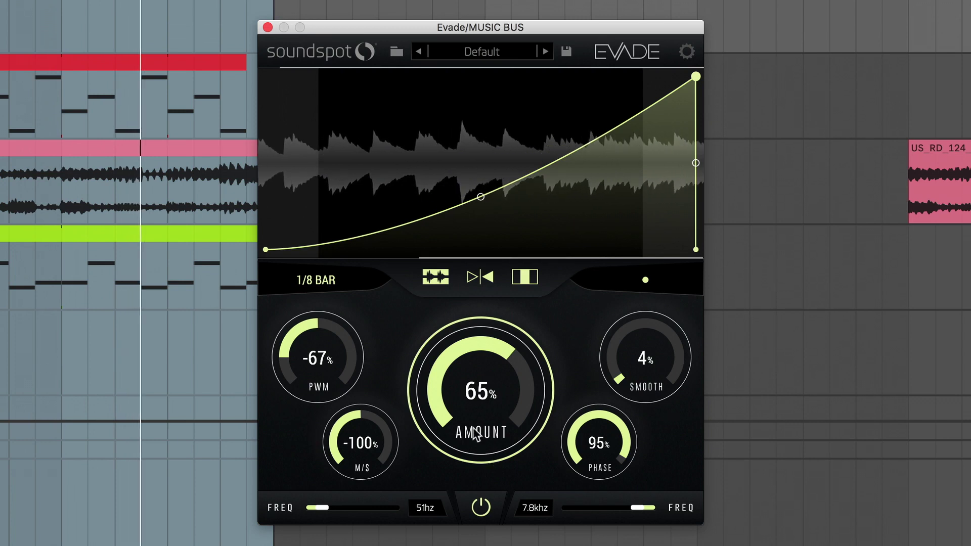
pyautogui.moveTo(319, 508); pyautogui.dragTo(310, 508)
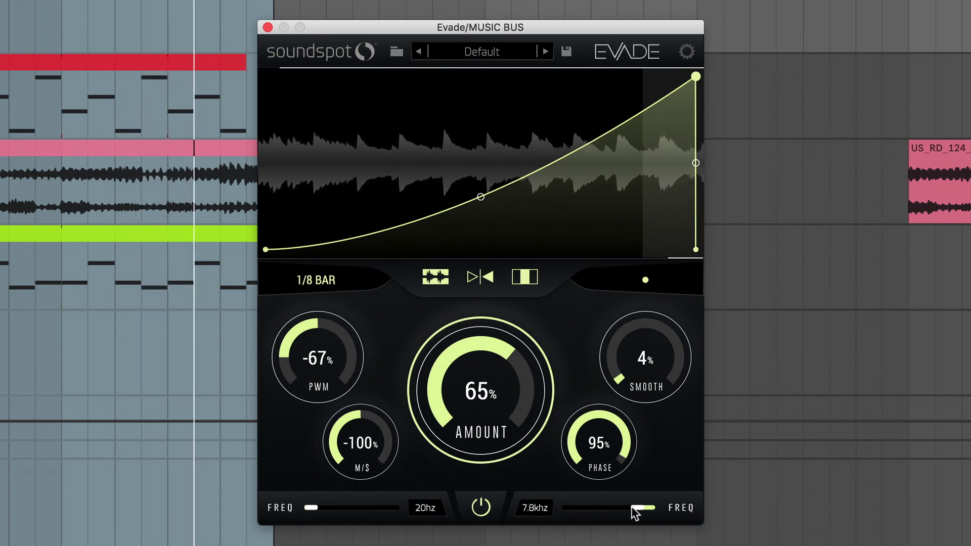
pyautogui.moveTo(636, 508); pyautogui.dragTo(694, 507)
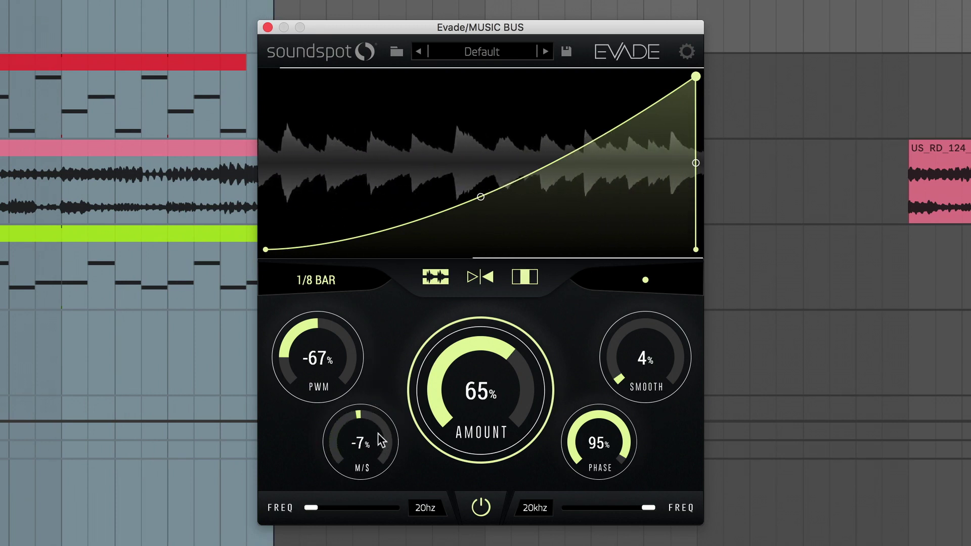
# - Turn M/S up, trim SMOOTH to 6%, and settle AMOUNT at 50% after several sweeps
pyautogui.moveTo(373, 390); pyautogui.dragTo(354, 255)
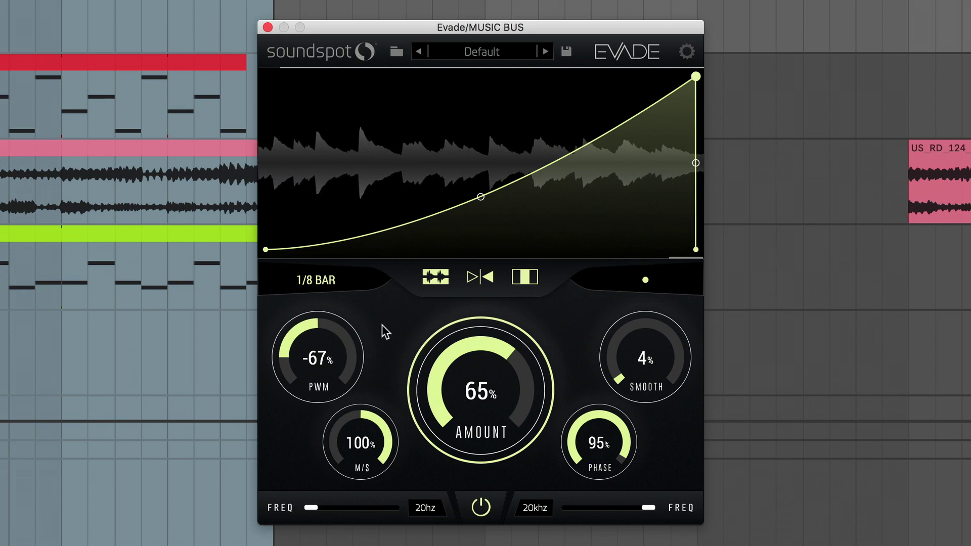
pyautogui.moveTo(456, 409); pyautogui.dragTo(471, 425)
pyautogui.moveTo(622, 382); pyautogui.dragTo(640, 362)
pyautogui.moveTo(498, 390); pyautogui.dragTo(506, 452)
pyautogui.moveTo(504, 487); pyautogui.dragTo(506, 446)
pyautogui.moveTo(486, 367); pyautogui.dragTo(503, 448)
# - Drop M/S to 12% and sweep the pad's AMOUNT up to full
pyautogui.moveTo(367, 448); pyautogui.dragTo(367, 536)
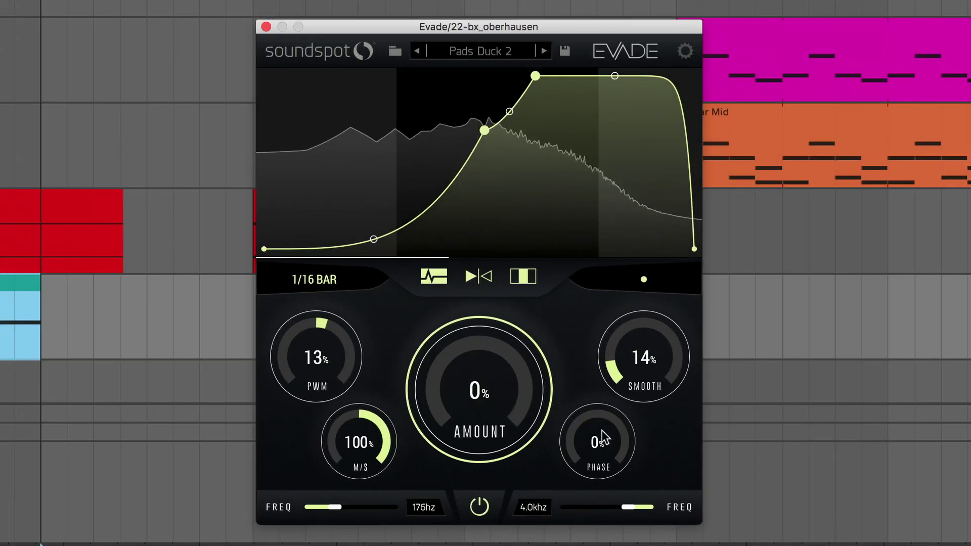
pyautogui.moveTo(504, 393); pyautogui.dragTo(502, 308)
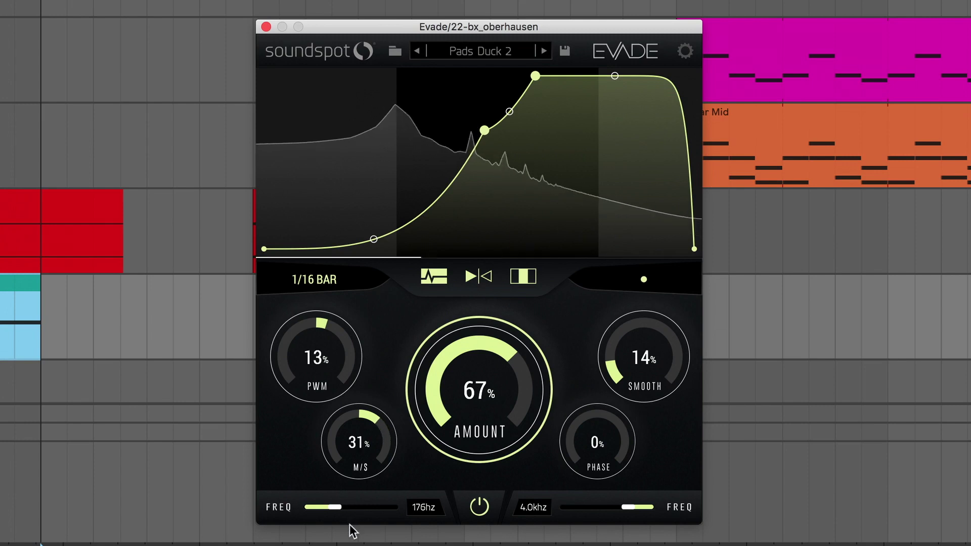
pyautogui.moveTo(482, 363); pyautogui.dragTo(477, 400)
pyautogui.moveTo(475, 496); pyautogui.dragTo(461, 247)
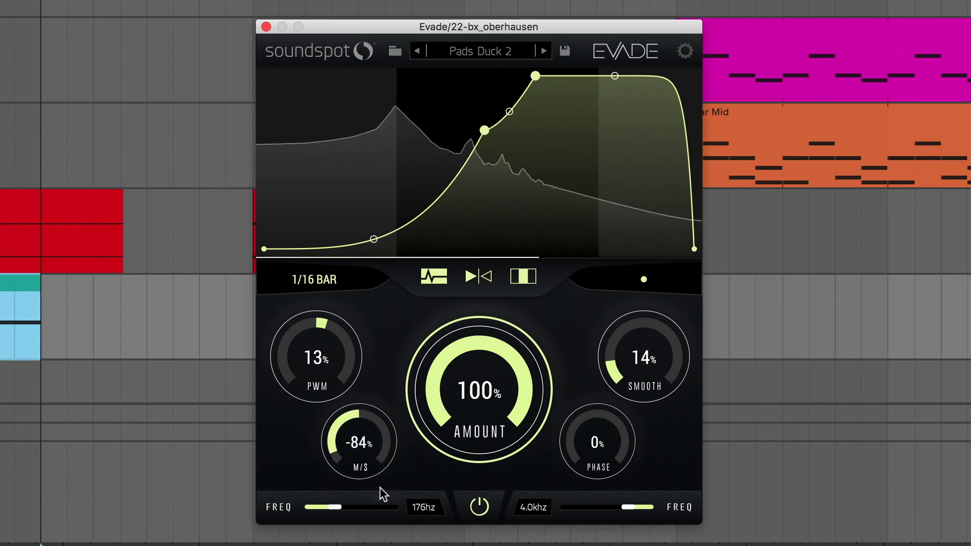
# - Set M/S to -87%, ease AMOUNT down to about 86%, and move the low band edge to 64 Hz
pyautogui.moveTo(382, 490); pyautogui.dragTo(386, 473)
pyautogui.moveTo(494, 373); pyautogui.dragTo(493, 418)
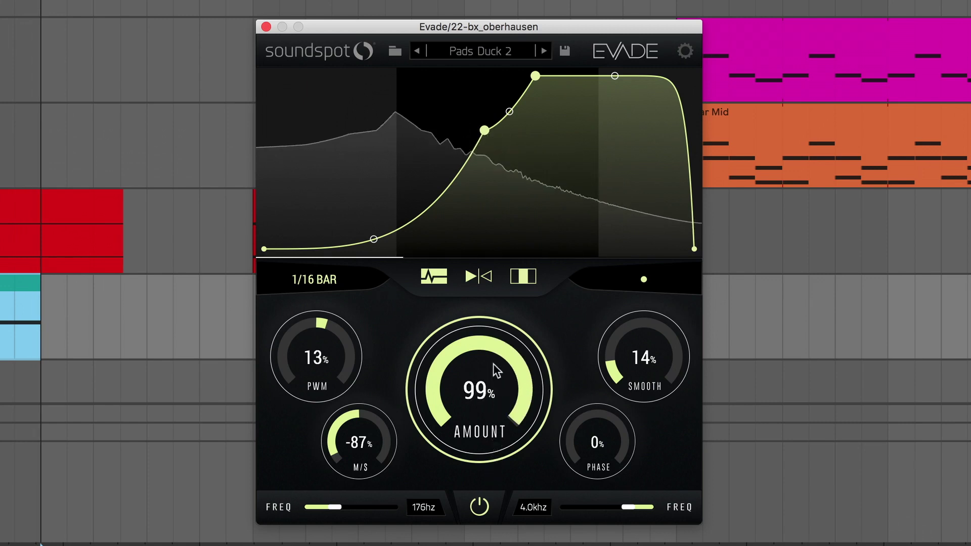
pyautogui.moveTo(492, 322); pyautogui.dragTo(478, 415)
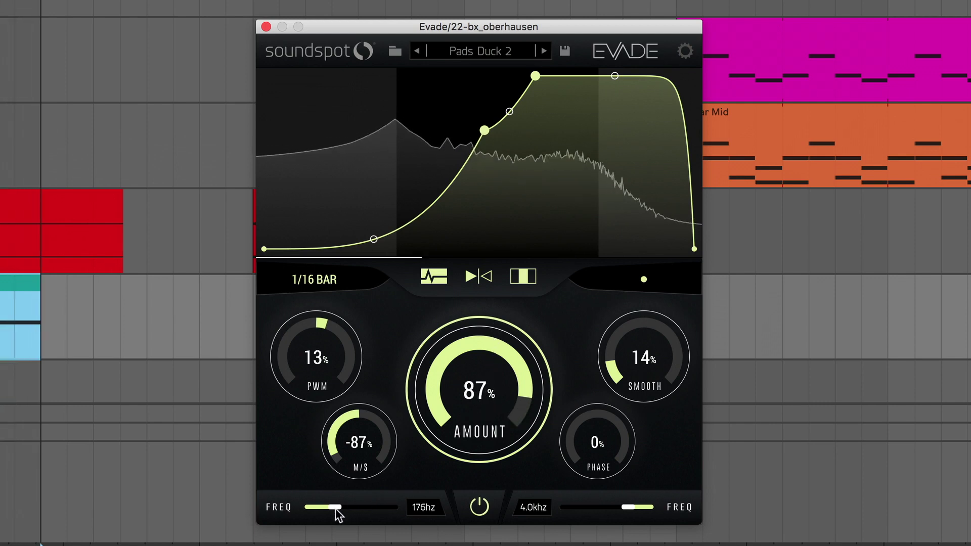
pyautogui.moveTo(335, 509); pyautogui.dragTo(301, 515)
pyautogui.moveTo(626, 512)
pyautogui.mouseDown()
pyautogui.moveTo(604, 515)
pyautogui.moveTo(654, 511)
pyautogui.moveTo(715, 528)
pyautogui.mouseUp()
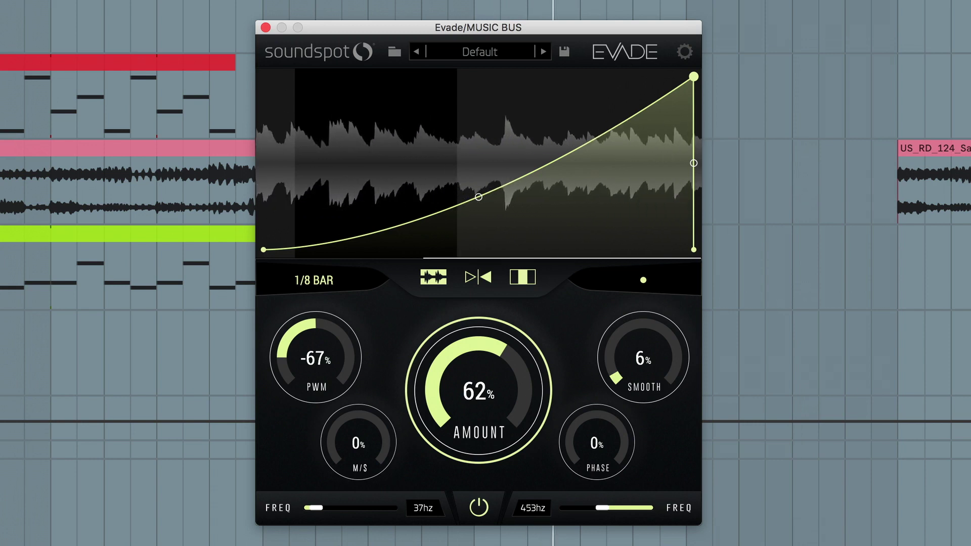
# - Widen the MUSIC BUS band to 37 Hz–9.3 kHz by raising the upper crossover
pyautogui.moveTo(617, 509); pyautogui.dragTo(709, 525)
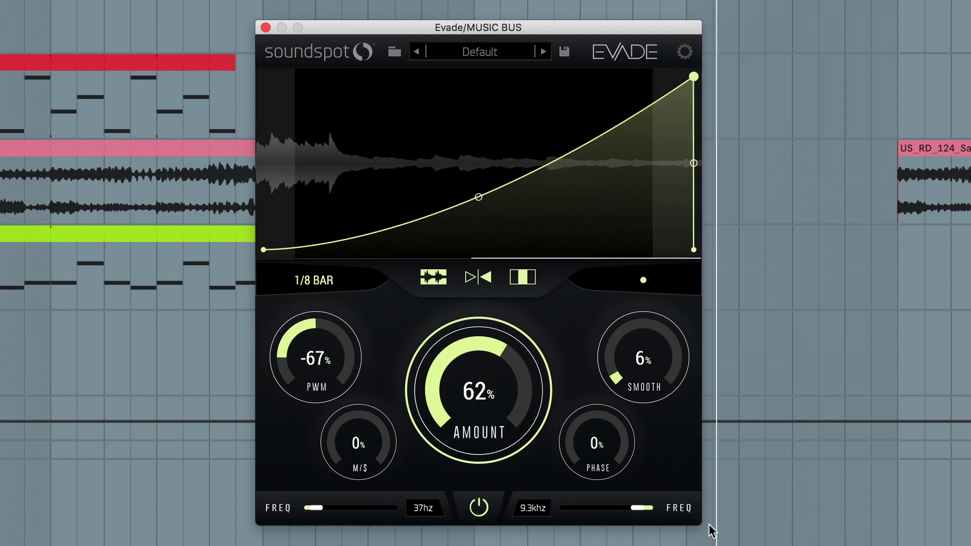